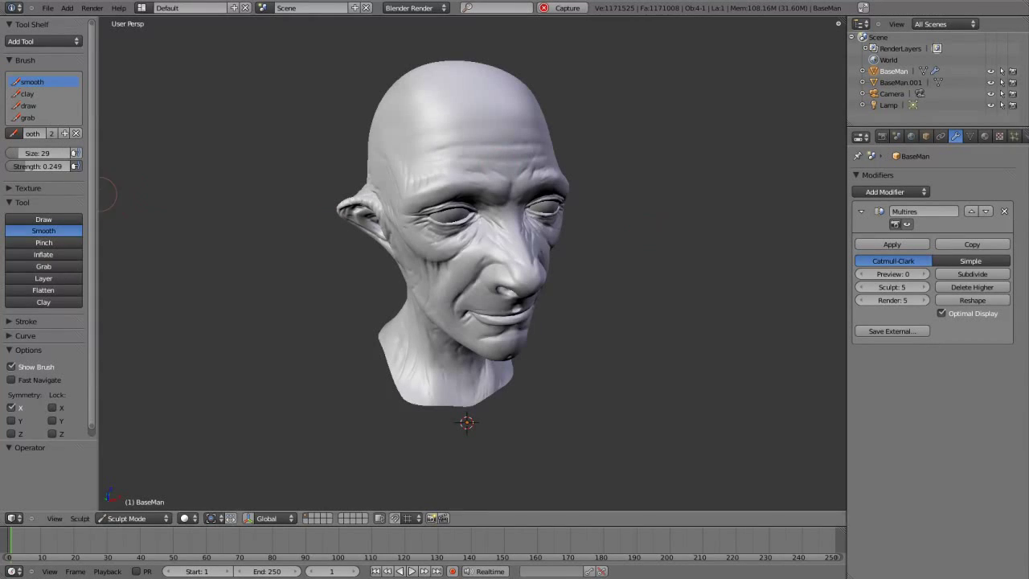
# - Create a new image brush texture loaded with lots o pores alpha.jpg
pyautogui.moveTo(160, 228); pyautogui.dragTo(333, 228, button='middle')
pyautogui.scroll(-3, 317, 172)
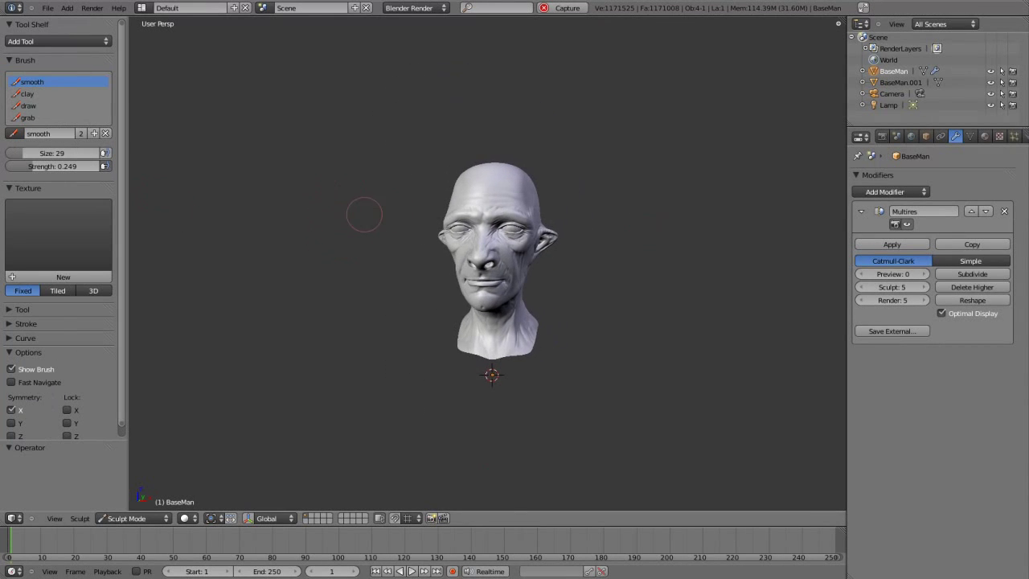
pyautogui.click(62, 276)
pyautogui.click(1000, 136)
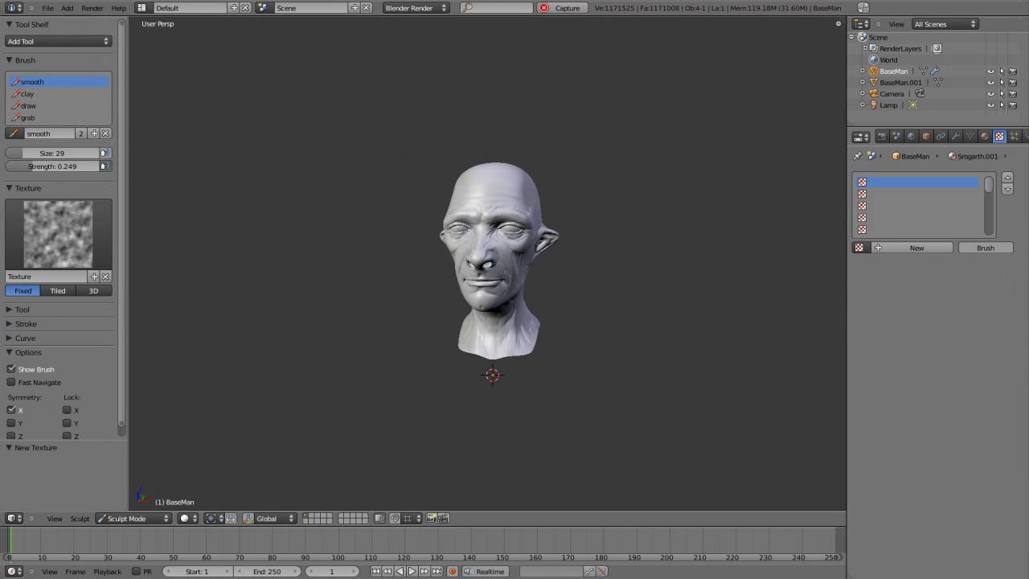
pyautogui.click(986, 247)
pyautogui.click(951, 208)
pyautogui.click(924, 285)
pyautogui.click(975, 352)
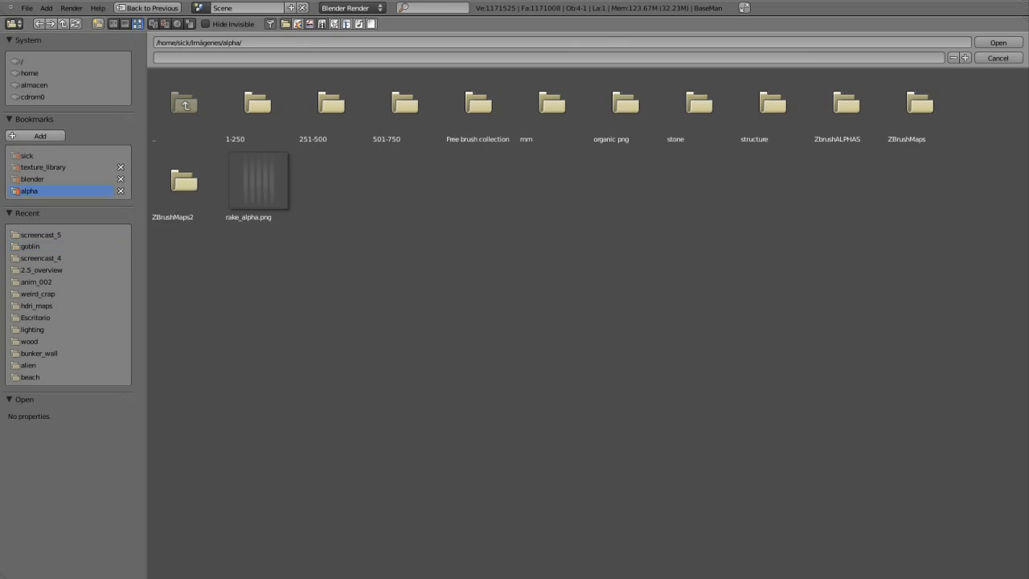
pyautogui.click(552, 105)
pyautogui.doubleClick(404, 104)
pyautogui.write('pores_1')
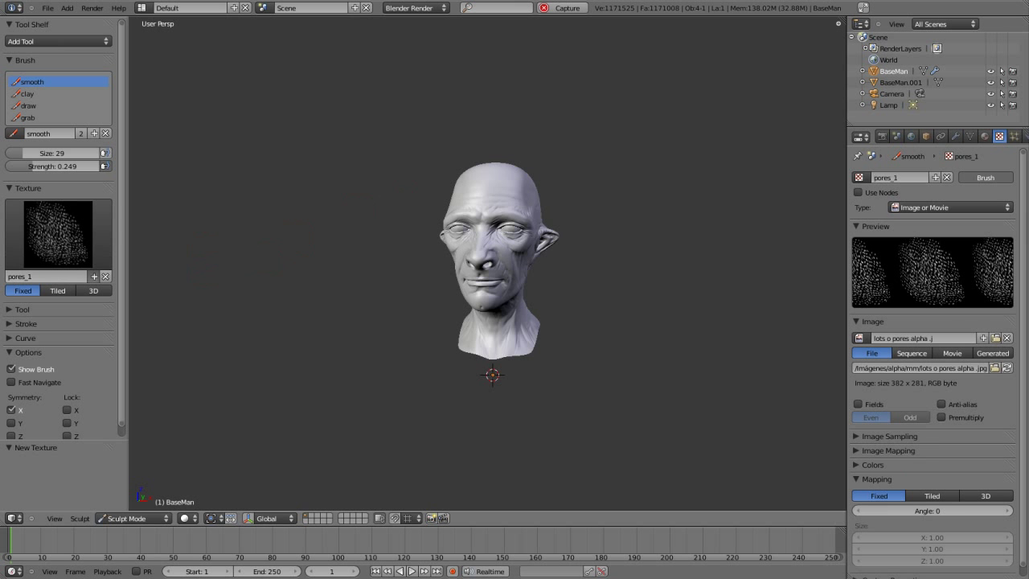
# - Add another image brush texture loaded with long pores alpha.jpg
pyautogui.click(951, 207)
pyautogui.click(925, 271)
pyautogui.click(977, 335)
pyautogui.press('Return')
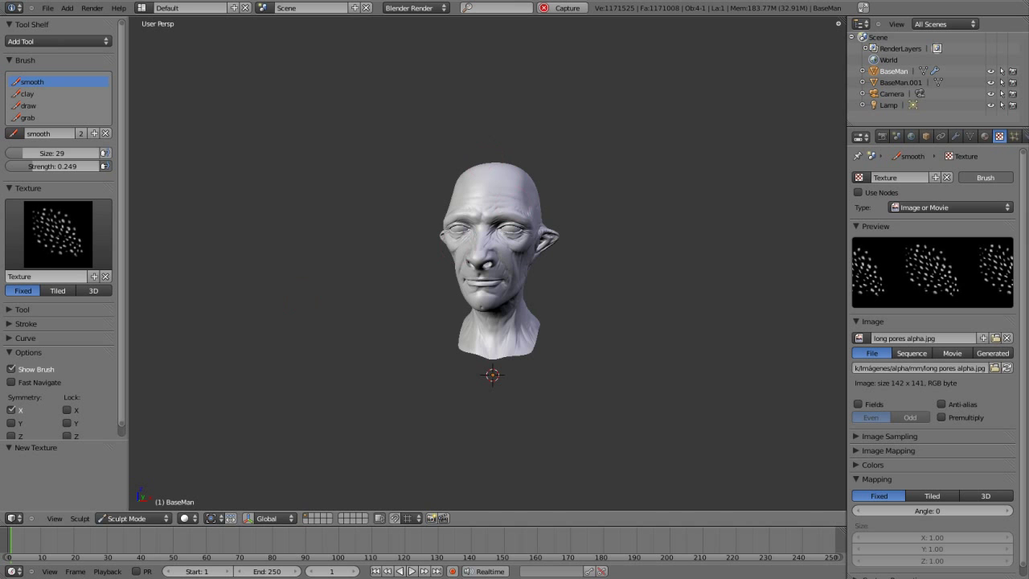
# - Turn the clouds brush texture into an image texture using WaynesElephantSkin.jpg from ZbrushALPHAS
pyautogui.click(58, 233)
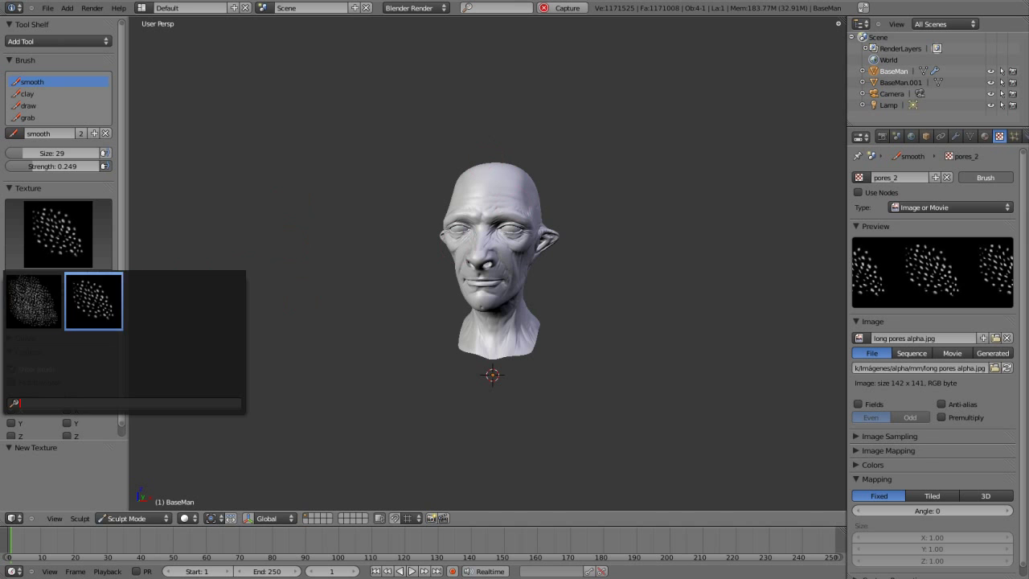
pyautogui.click(152, 302)
pyautogui.click(58, 233)
pyautogui.click(153, 301)
pyautogui.click(951, 207)
pyautogui.click(924, 271)
pyautogui.click(976, 335)
pyautogui.click(847, 105)
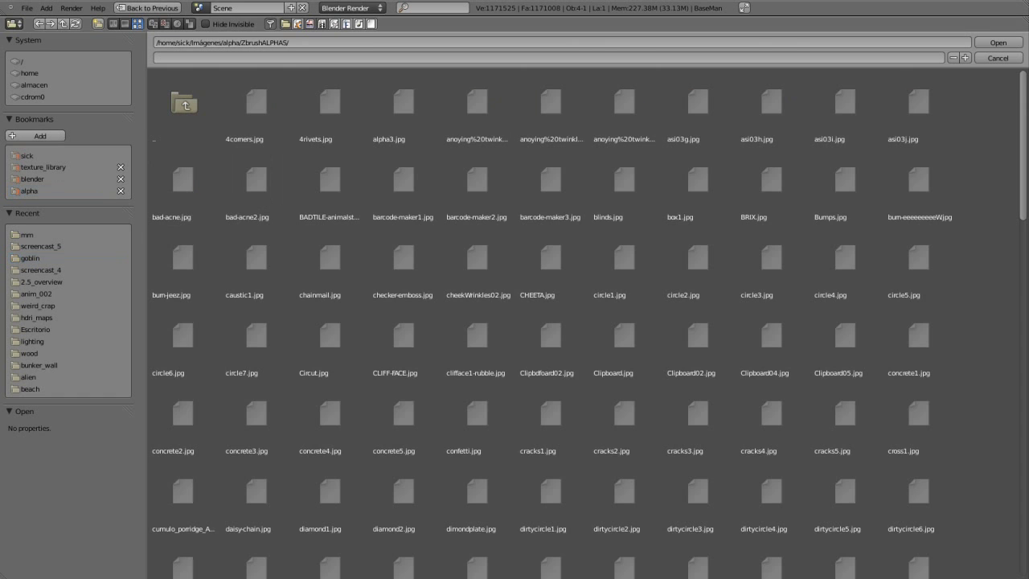
pyautogui.scroll(-5, 772, 423)
pyautogui.scroll(-2, 772, 451)
pyautogui.doubleClick(405, 454)
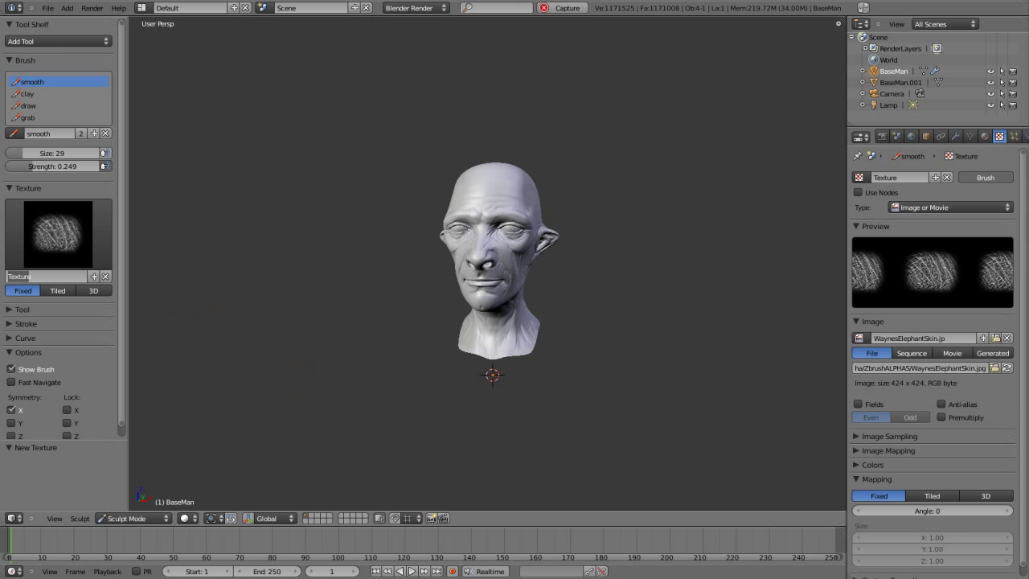
# - Add one more image brush texture loaded with alpha3.jpg
pyautogui.click(952, 207)
pyautogui.click(924, 271)
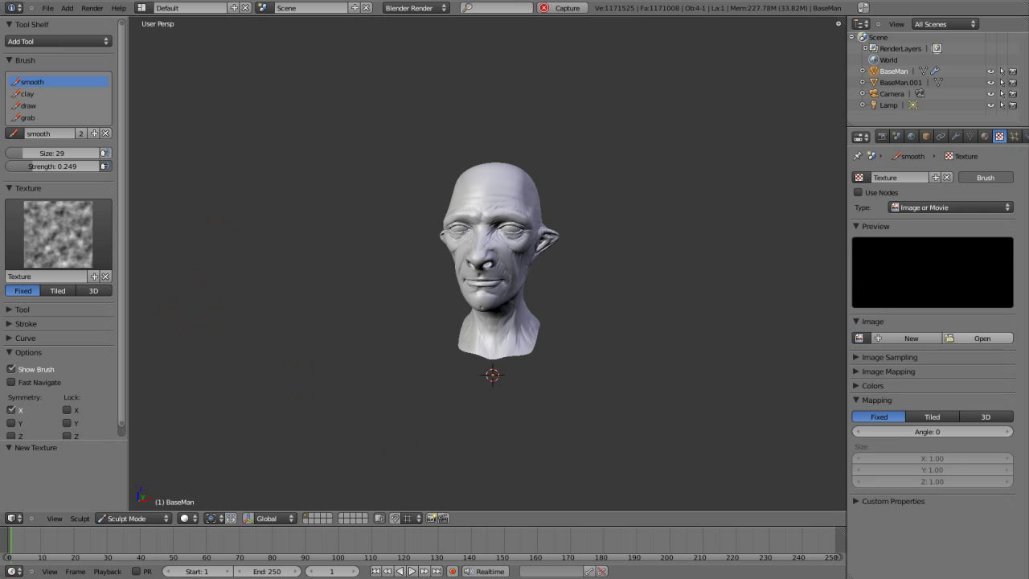
pyautogui.click(964, 335)
pyautogui.doubleClick(404, 104)
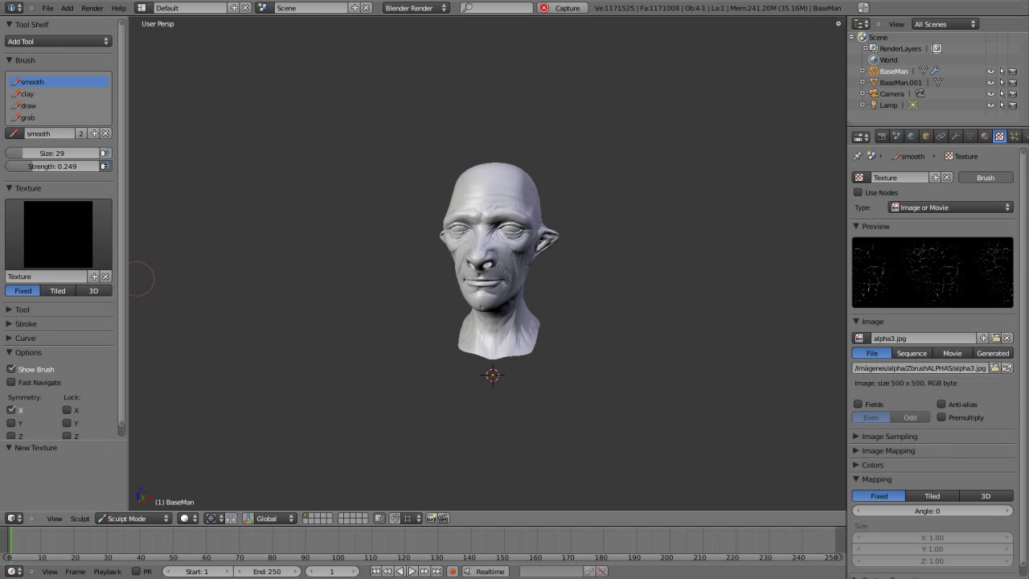
pyautogui.write('veins')
# - Add a new image brush texture loaded with asi03g.jpg from ZbrushALPHAS
pyautogui.click(951, 207)
pyautogui.click(924, 241)
pyautogui.click(951, 207)
pyautogui.click(925, 290)
pyautogui.click(969, 337)
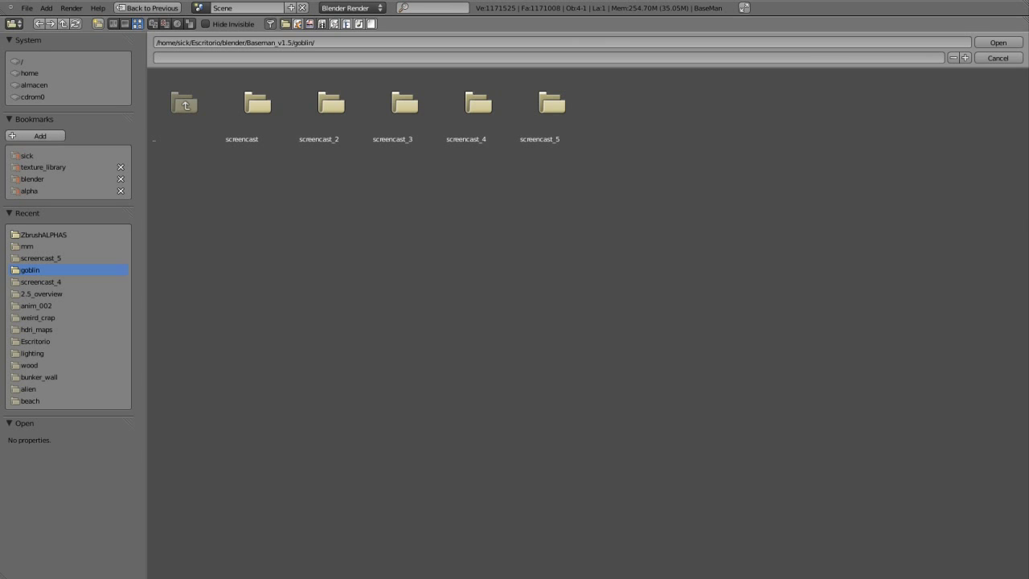
pyautogui.click(43, 235)
pyautogui.doubleClick(698, 105)
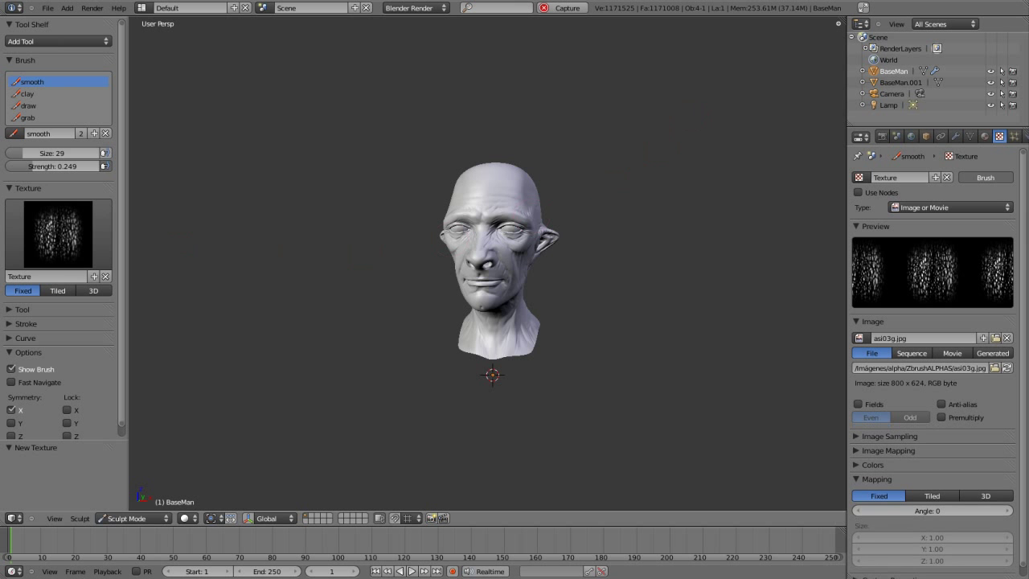
# - Add another image brush texture loaded with asi03h.jpg
pyautogui.click(951, 207)
pyautogui.click(924, 241)
pyautogui.click(951, 207)
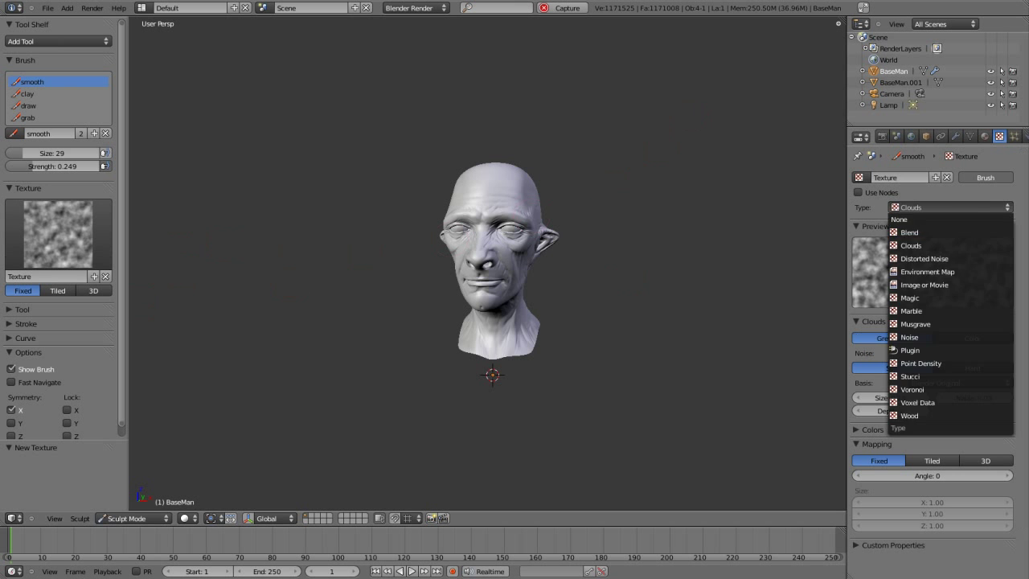
pyautogui.click(925, 285)
pyautogui.click(969, 337)
pyautogui.click(44, 234)
pyautogui.doubleClick(772, 103)
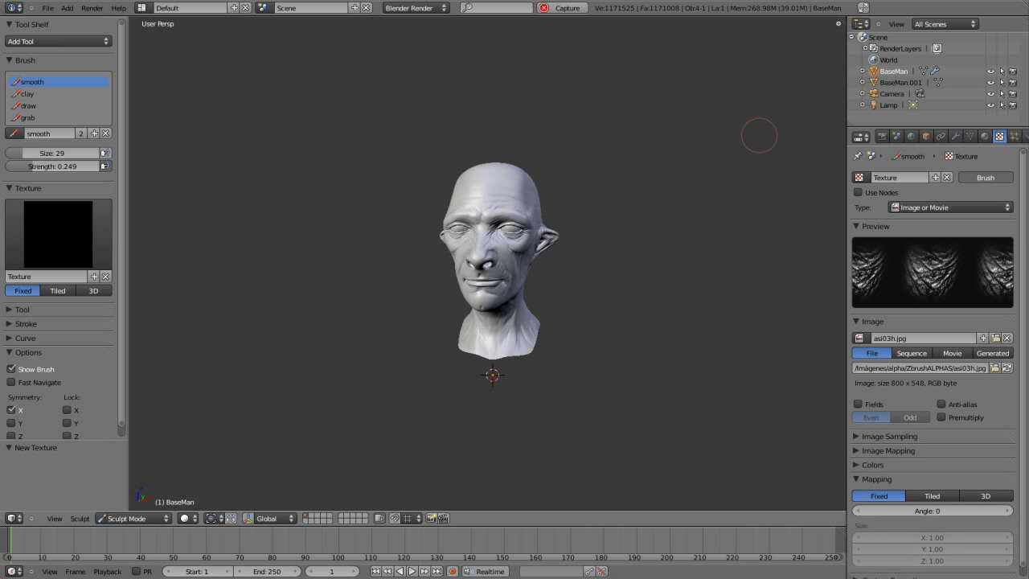
# - Add a shark_skin.jpg image texture, then set the draw brush texture to pores_1
pyautogui.click(951, 207)
pyautogui.click(924, 242)
pyautogui.click(951, 207)
pyautogui.click(924, 285)
pyautogui.click(969, 337)
pyautogui.scroll(-10, 548, 318)
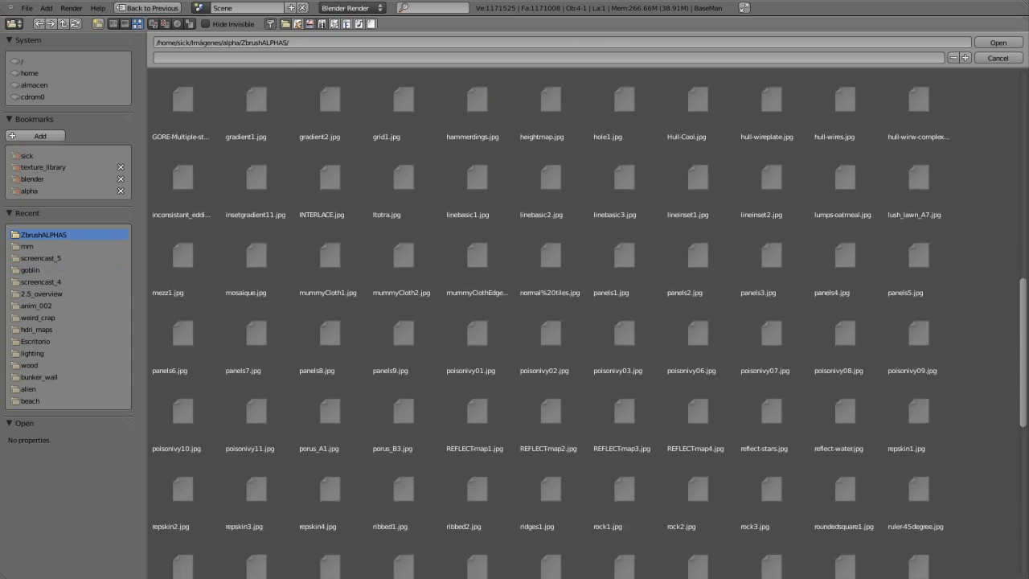
pyautogui.scroll(-8, 695, 465)
pyautogui.scroll(-3, 695, 466)
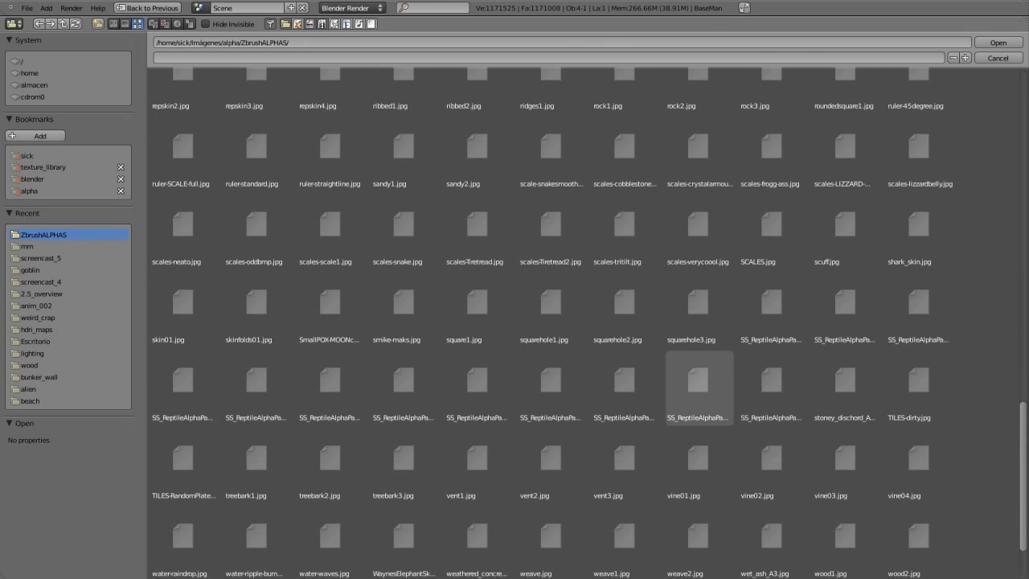
pyautogui.doubleClick(920, 229)
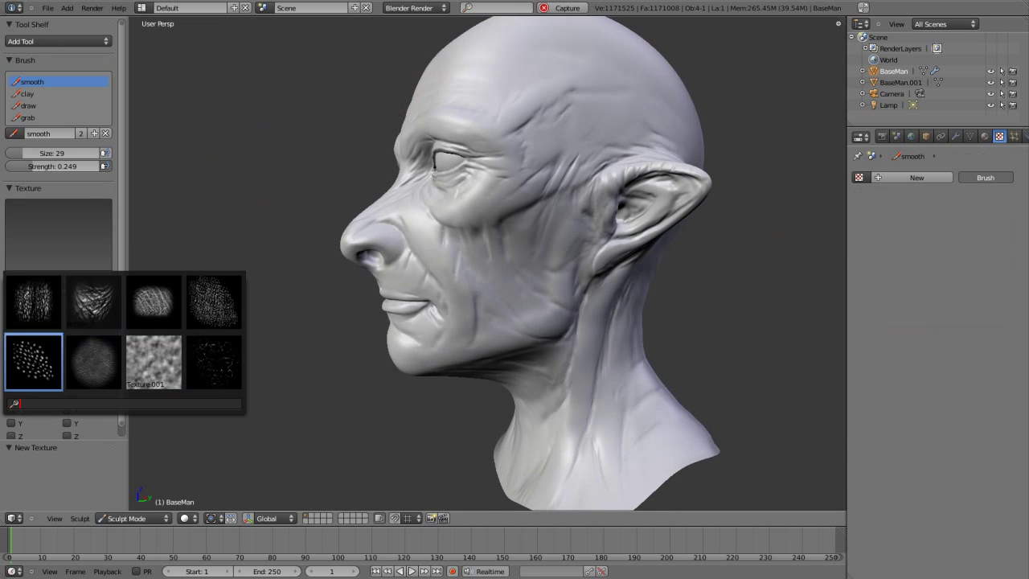
pyautogui.click(214, 301)
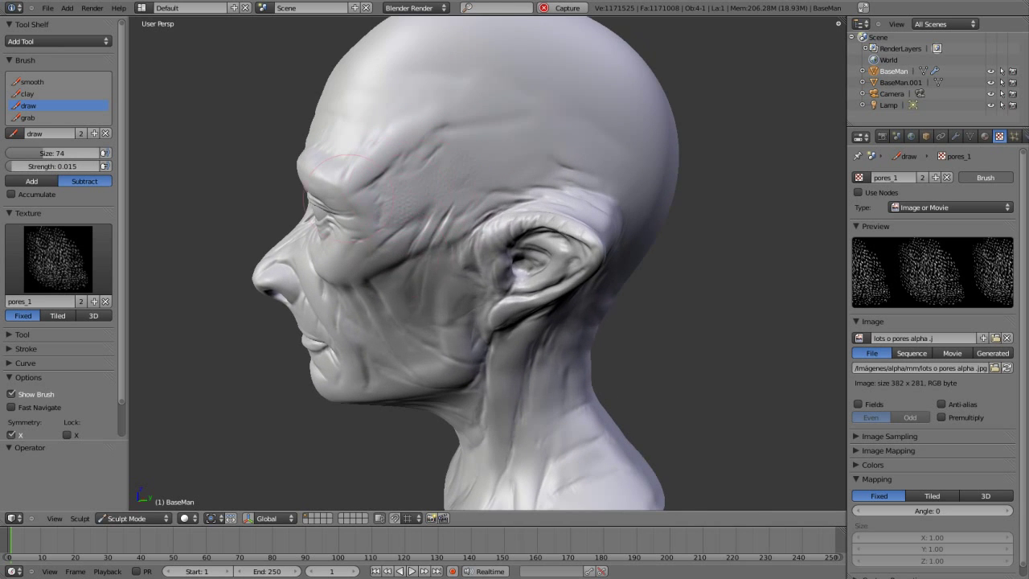
# - View the head straight from the front and switch to the grab brush
pyautogui.press('KP_1')
pyautogui.scroll(-3, 322, 206)
pyautogui.press('g')
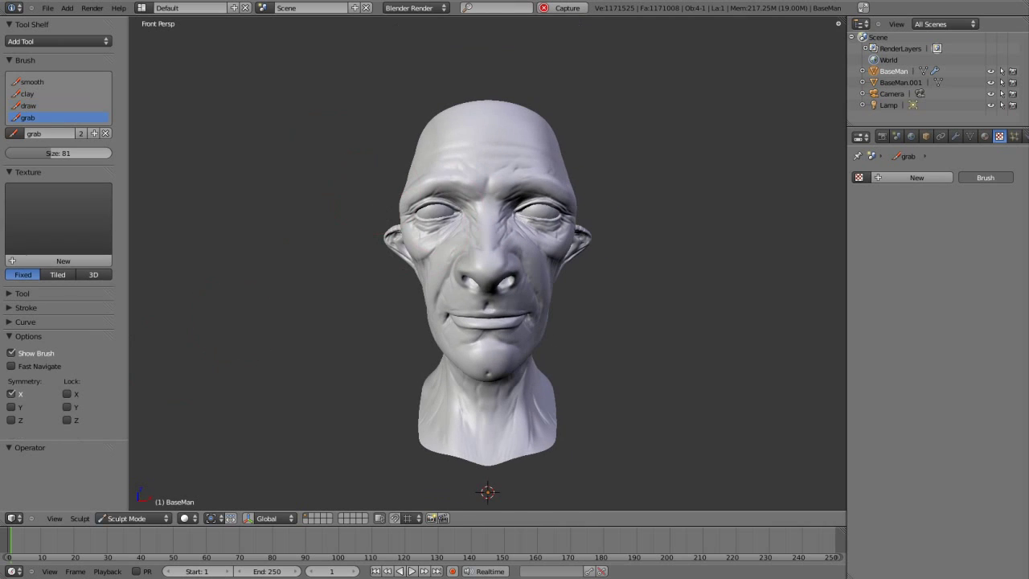
pyautogui.scroll(1, 462, 145)
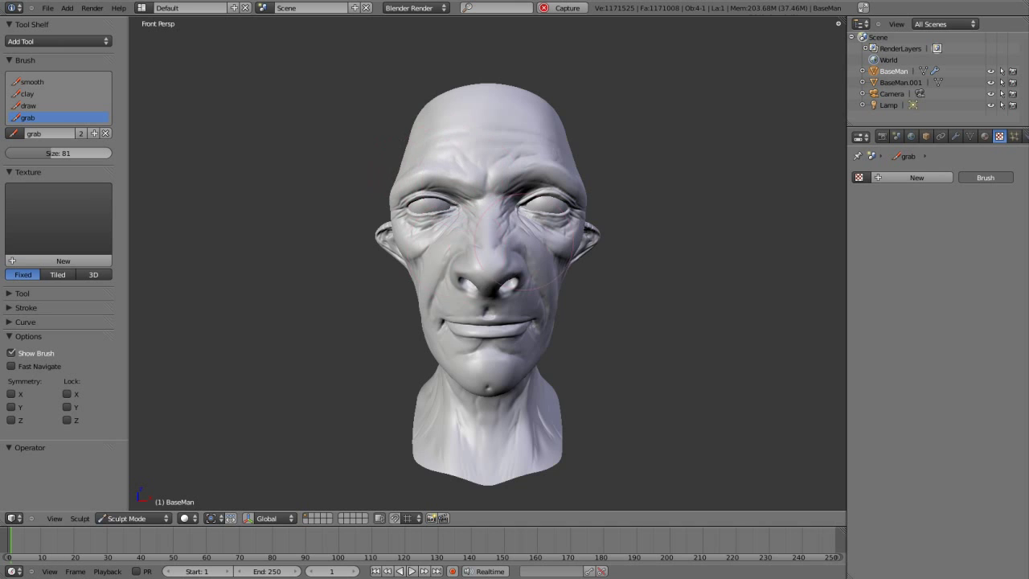
# - Orbit around the head to inspect the front, ears, underside, profiles and back
pyautogui.moveTo(544, 282); pyautogui.dragTo(450, 241, button='middle')
pyautogui.moveTo(487, 293); pyautogui.dragTo(569, 172, button='middle')
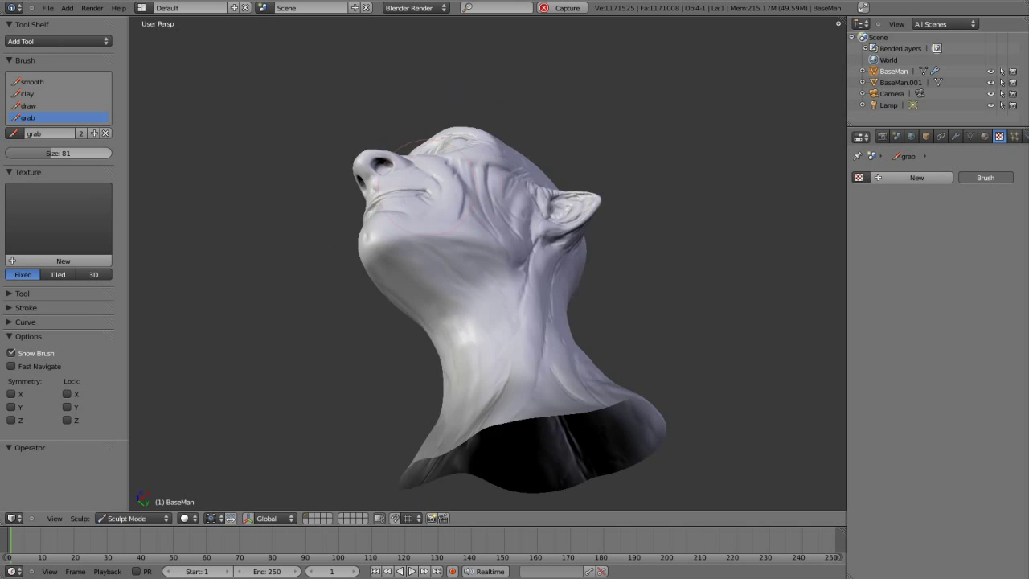
pyautogui.moveTo(583, 227)
pyautogui.mouseDown(button='middle')
pyautogui.moveTo(555, 250)
pyautogui.moveTo(591, 241)
pyautogui.mouseUp(button='middle')
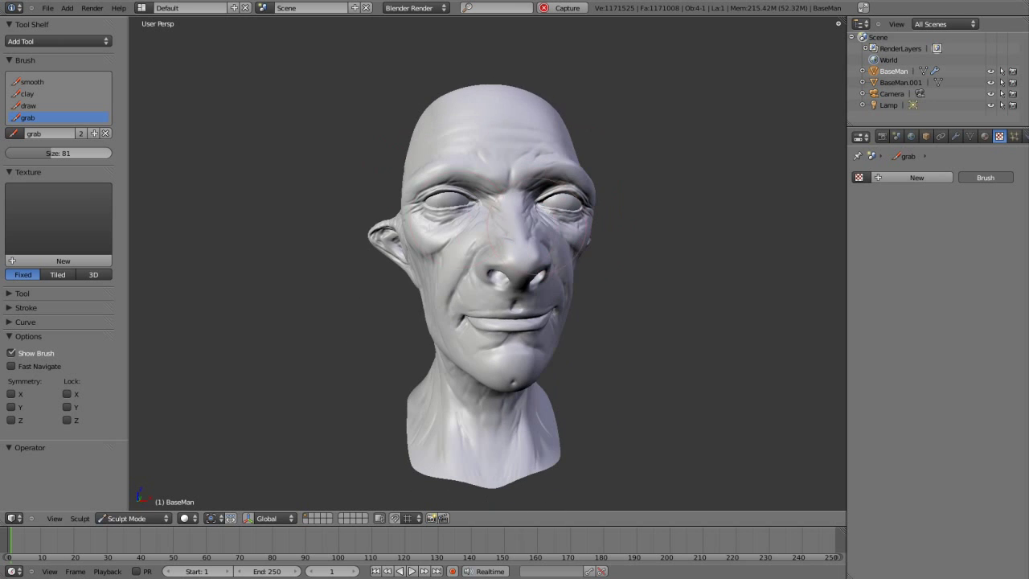
pyautogui.moveTo(420, 201); pyautogui.dragTo(393, 205, button='middle')
pyautogui.moveTo(520, 300); pyautogui.dragTo(459, 219, button='middle')
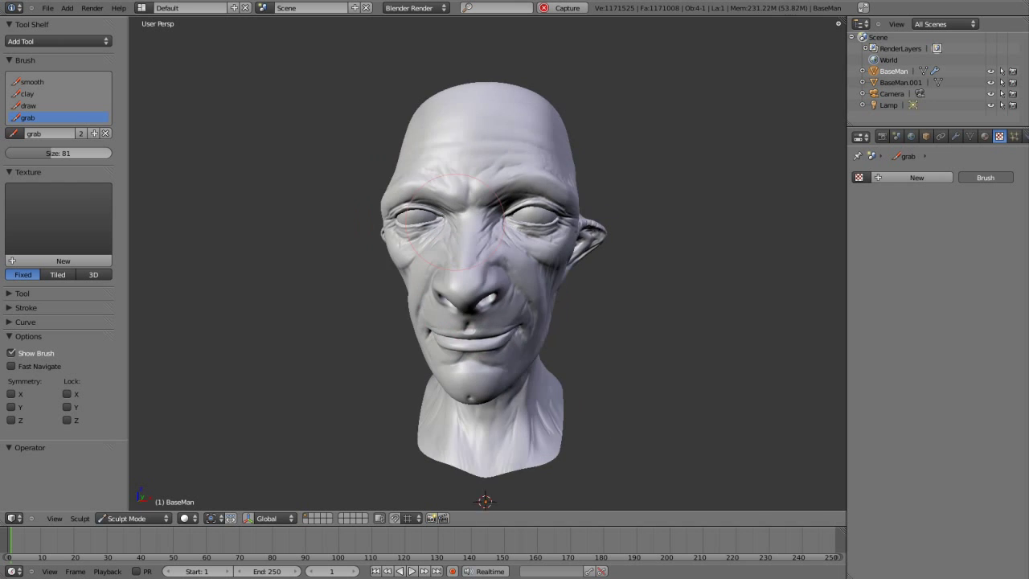
pyautogui.moveTo(495, 334)
pyautogui.mouseDown(button='middle')
pyautogui.moveTo(566, 287)
pyautogui.moveTo(450, 262)
pyautogui.mouseUp(button='middle')
pyautogui.moveTo(472, 177); pyautogui.dragTo(531, 265, button='middle')
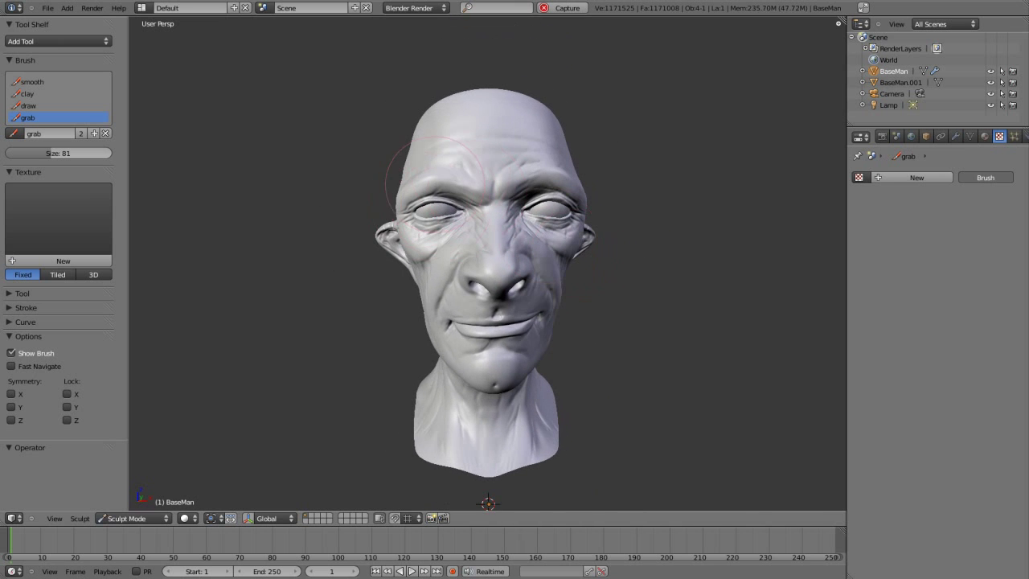
pyautogui.moveTo(474, 242)
pyautogui.mouseDown(button='middle')
pyautogui.moveTo(384, 279)
pyautogui.moveTo(402, 244)
pyautogui.moveTo(370, 221)
pyautogui.mouseUp(button='middle')
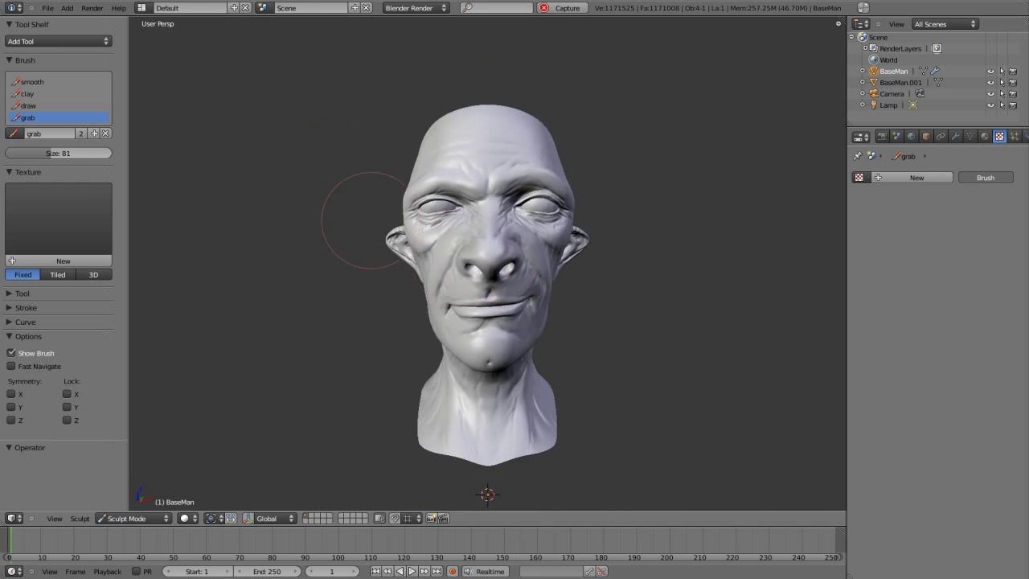
pyautogui.moveTo(601, 235)
pyautogui.mouseDown(button='middle')
pyautogui.moveTo(682, 206)
pyautogui.moveTo(317, 202)
pyautogui.moveTo(584, 272)
pyautogui.mouseUp(button='middle')
pyautogui.moveTo(442, 209); pyautogui.dragTo(508, 205, button='middle')
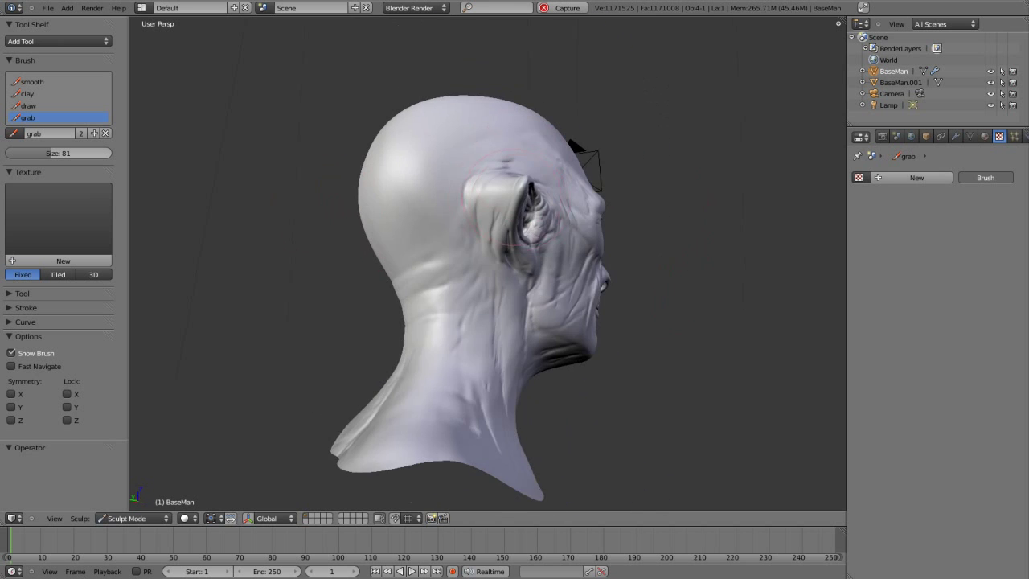
pyautogui.moveTo(571, 219); pyautogui.dragTo(382, 209, button='middle')
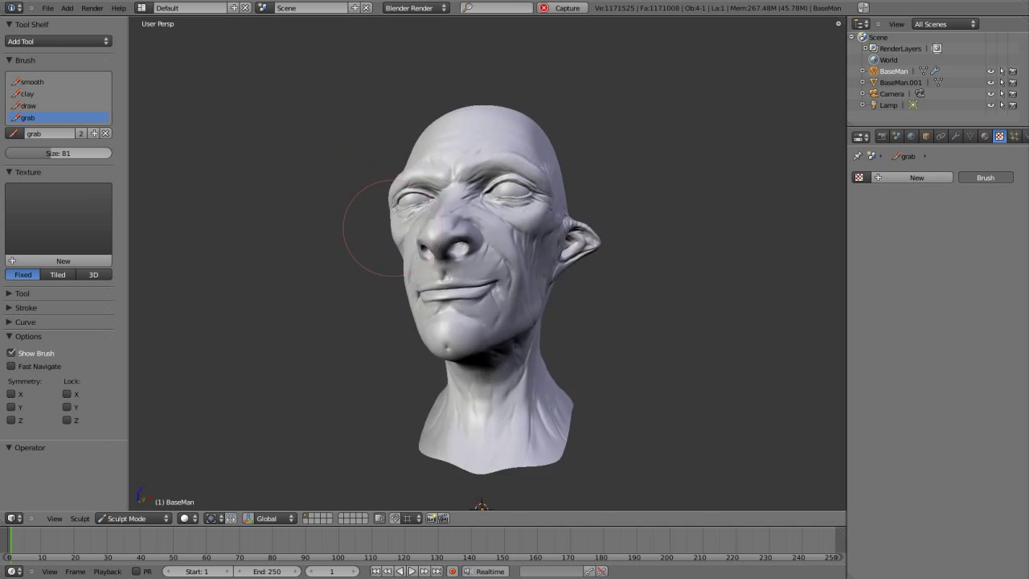
# - Switch to the draw brush and turn the head to a side profile
pyautogui.press('x')
pyautogui.moveTo(371, 234)
pyautogui.mouseDown(button='middle')
pyautogui.moveTo(498, 217)
pyautogui.moveTo(546, 237)
pyautogui.moveTo(563, 229)
pyautogui.mouseUp(button='middle')
pyautogui.scroll(3, 482, 242)
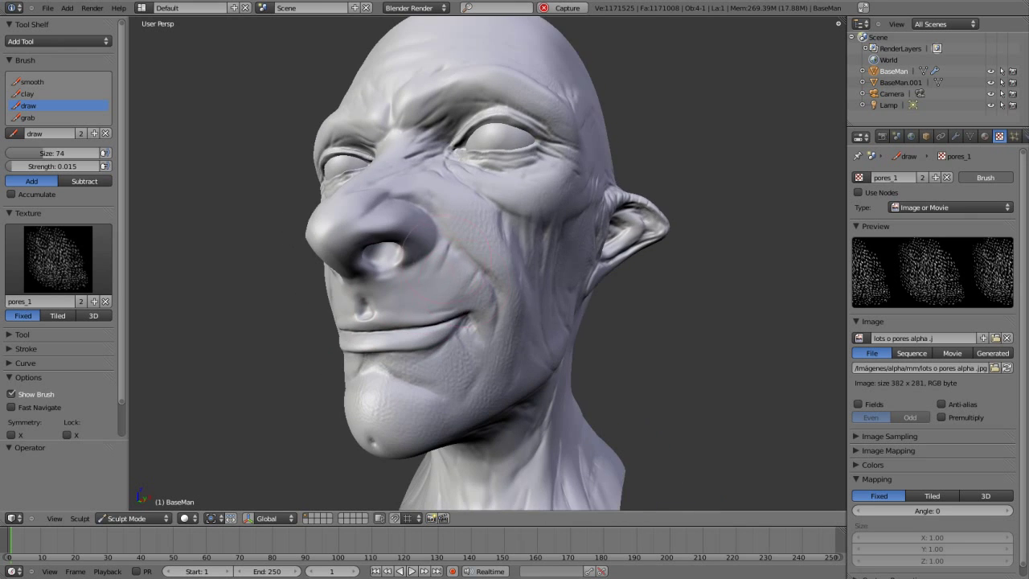
# - Stamp pores_1 pores into temples, cheeks and neck at size 74, strength 0.015
pyautogui.moveTo(456, 253)
pyautogui.mouseDown(button='middle')
pyautogui.moveTo(615, 354)
pyautogui.moveTo(563, 315)
pyautogui.moveTo(498, 322)
pyautogui.moveTo(563, 305)
pyautogui.moveTo(515, 281)
pyautogui.moveTo(635, 250)
pyautogui.moveTo(542, 277)
pyautogui.mouseUp(button='middle')
pyautogui.moveTo(511, 172)
pyautogui.mouseDown(button='middle')
pyautogui.moveTo(567, 277)
pyautogui.moveTo(575, 255)
pyautogui.moveTo(623, 257)
pyautogui.mouseUp(button='middle')
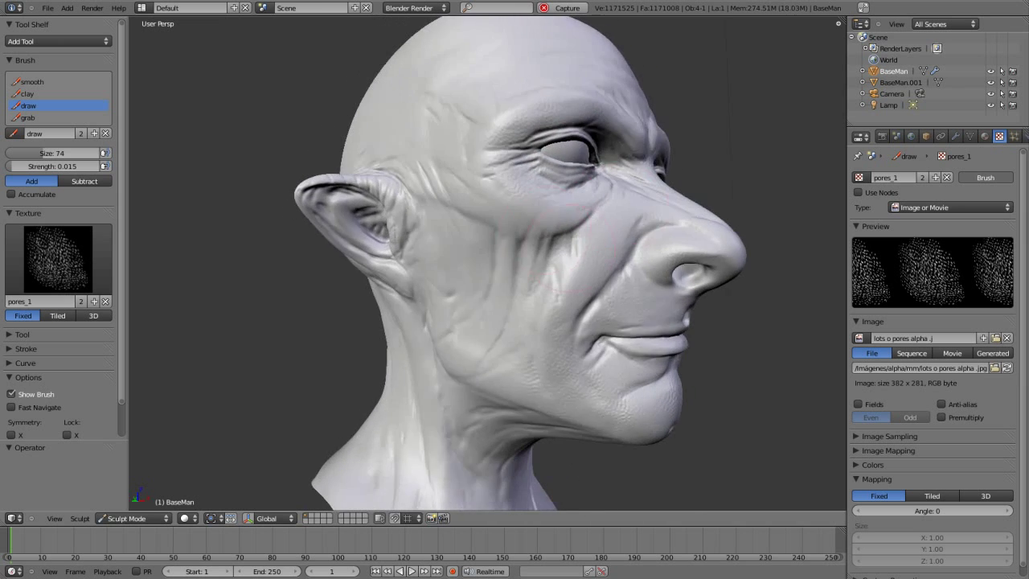
pyautogui.moveTo(555, 281); pyautogui.dragTo(506, 257, button='middle')
pyautogui.moveTo(454, 198)
pyautogui.mouseDown(button='middle')
pyautogui.moveTo(462, 181)
pyautogui.moveTo(420, 192)
pyautogui.moveTo(462, 189)
pyautogui.mouseUp(button='middle')
pyautogui.moveTo(428, 282)
pyautogui.mouseDown(button='middle')
pyautogui.moveTo(463, 201)
pyautogui.moveTo(256, 201)
pyautogui.mouseUp(button='middle')
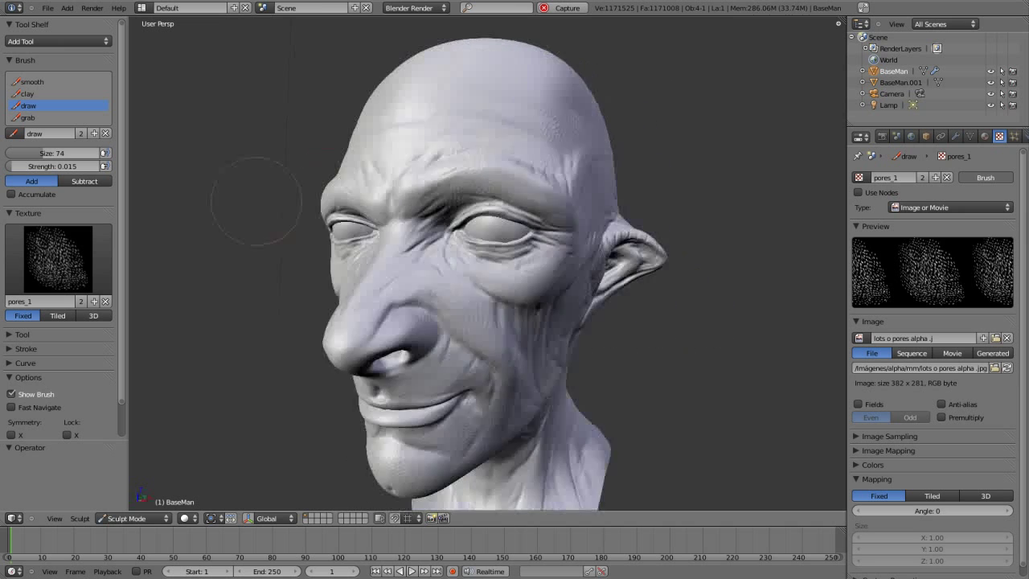
pyautogui.moveTo(467, 206)
pyautogui.mouseDown(button='middle')
pyautogui.moveTo(402, 210)
pyautogui.moveTo(515, 221)
pyautogui.mouseUp(button='middle')
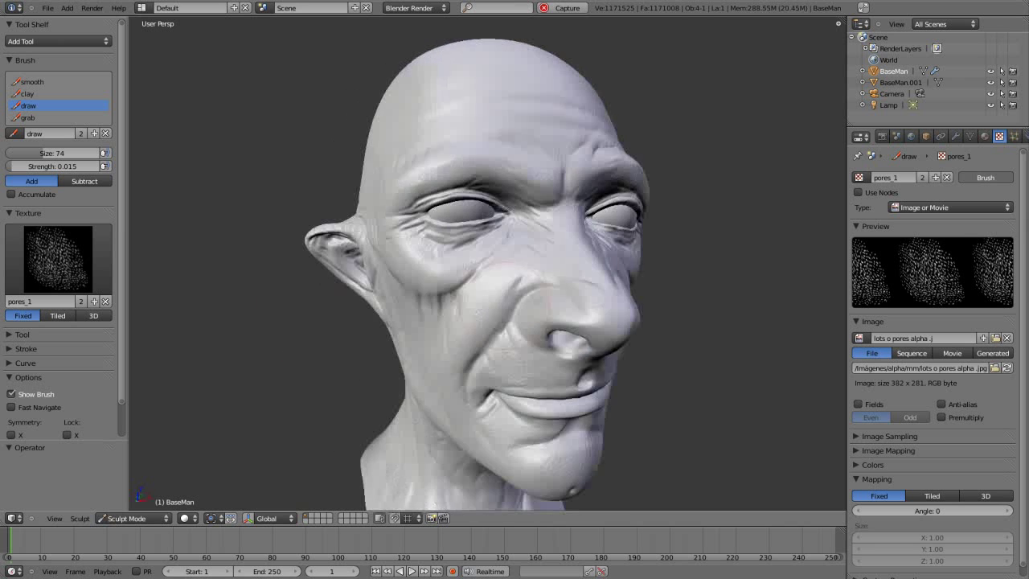
pyautogui.moveTo(418, 201)
pyautogui.mouseDown(button='middle')
pyautogui.moveTo(530, 202)
pyautogui.moveTo(386, 205)
pyautogui.mouseUp(button='middle')
pyautogui.moveTo(482, 241)
pyautogui.mouseDown(button='middle')
pyautogui.moveTo(531, 241)
pyautogui.moveTo(466, 249)
pyautogui.moveTo(531, 245)
pyautogui.moveTo(522, 241)
pyautogui.mouseUp(button='middle')
pyautogui.moveTo(402, 346)
pyautogui.mouseDown(button='middle')
pyautogui.moveTo(450, 377)
pyautogui.moveTo(531, 402)
pyautogui.moveTo(483, 434)
pyautogui.moveTo(531, 466)
pyautogui.moveTo(518, 505)
pyautogui.moveTo(756, 505)
pyautogui.mouseUp(button='middle')
pyautogui.moveTo(402, 488)
pyautogui.mouseDown(button='middle')
pyautogui.moveTo(459, 487)
pyautogui.moveTo(434, 482)
pyautogui.moveTo(466, 386)
pyautogui.moveTo(527, 277)
pyautogui.moveTo(433, 366)
pyautogui.moveTo(494, 313)
pyautogui.mouseUp(button='middle')
pyautogui.moveTo(631, 265); pyautogui.dragTo(467, 205, button='middle')
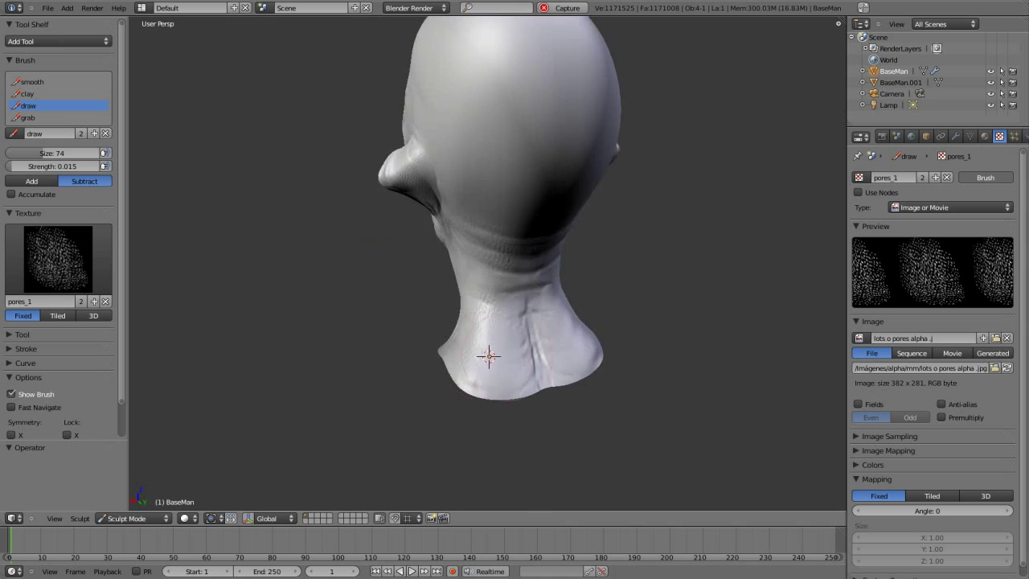
# - Stamp pores_2 long pores across the cheeks and face at strength 0.022
pyautogui.moveTo(523, 231)
pyautogui.mouseDown(button='middle')
pyautogui.moveTo(442, 213)
pyautogui.moveTo(495, 201)
pyautogui.moveTo(370, 195)
pyautogui.moveTo(522, 197)
pyautogui.moveTo(482, 210)
pyautogui.moveTo(490, 229)
pyautogui.moveTo(511, 216)
pyautogui.moveTo(466, 172)
pyautogui.moveTo(382, 141)
pyautogui.mouseUp(button='middle')
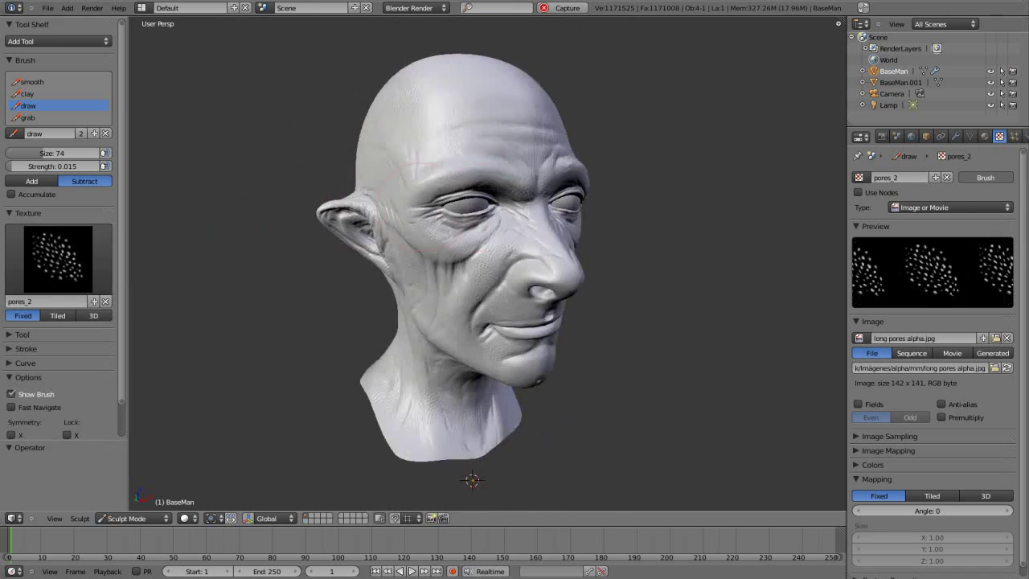
pyautogui.scroll(2, 488, 265)
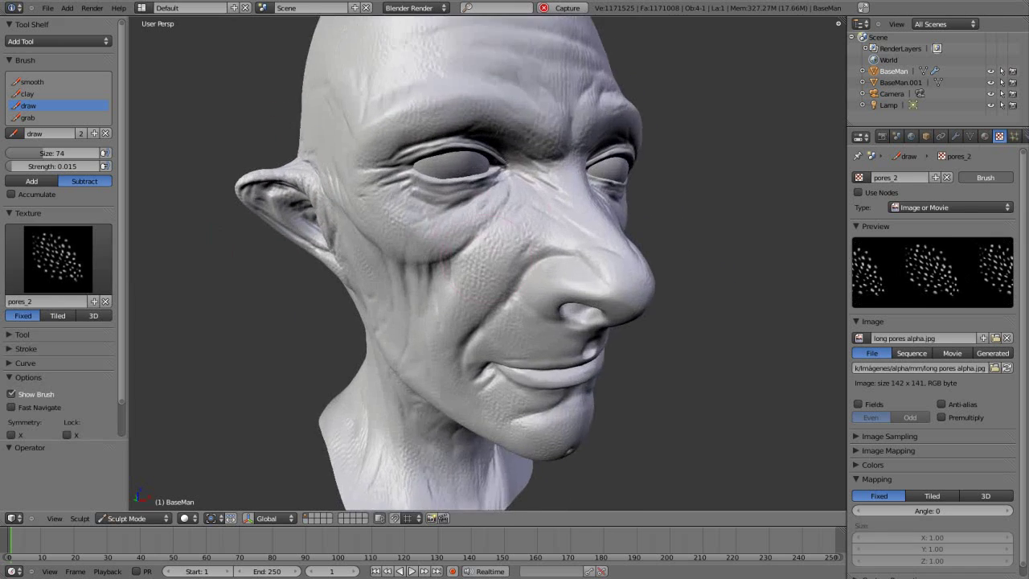
pyautogui.scroll(2, 488, 265)
pyautogui.scroll(2, 488, 265)
pyautogui.scroll(-4, 488, 265)
pyautogui.moveTo(488, 265)
pyautogui.mouseDown(button='middle')
pyautogui.moveTo(547, 258)
pyautogui.moveTo(418, 258)
pyautogui.moveTo(466, 257)
pyautogui.mouseUp(button='middle')
pyautogui.moveTo(394, 205)
pyautogui.mouseDown(button='middle')
pyautogui.moveTo(273, 205)
pyautogui.moveTo(274, 177)
pyautogui.moveTo(274, 209)
pyautogui.mouseUp(button='middle')
pyautogui.moveTo(394, 266)
pyautogui.mouseDown(button='middle')
pyautogui.moveTo(474, 266)
pyautogui.moveTo(346, 265)
pyautogui.moveTo(466, 265)
pyautogui.moveTo(275, 159)
pyautogui.moveTo(337, 257)
pyautogui.moveTo(402, 242)
pyautogui.moveTo(418, 306)
pyautogui.moveTo(386, 298)
pyautogui.moveTo(378, 289)
pyautogui.moveTo(451, 282)
pyautogui.moveTo(362, 257)
pyautogui.moveTo(230, 138)
pyautogui.moveTo(137, 230)
pyautogui.mouseUp(button='middle')
pyautogui.scroll(-3, 230, 138)
# - Set the brush texture to elephant skin and strength to 0.022
pyautogui.click(58, 259)
pyautogui.click(165, 313)
pyautogui.scroll(5, 161, 312)
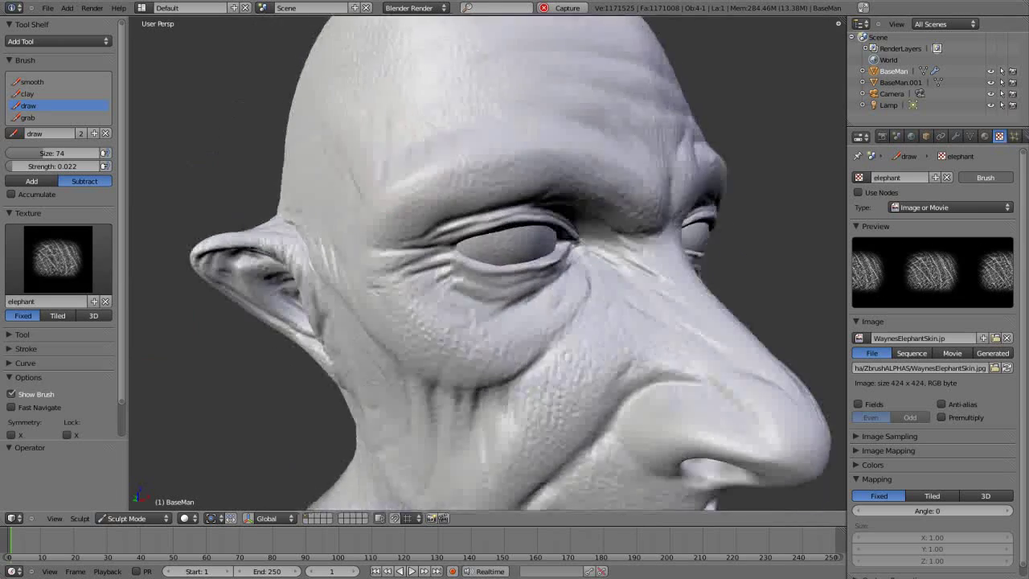
pyautogui.scroll(-2, 219, 201)
pyautogui.moveTo(483, 281); pyautogui.dragTo(438, 269, button='middle')
pyautogui.moveTo(56, 166); pyautogui.dragTo(41, 165)
pyautogui.moveTo(439, 269); pyautogui.dragTo(314, 157, button='middle')
# - Sculpt elephant-skin creases over the cheeks, jaw, chin and neck from several angles
pyautogui.scroll(-3, 329, 193)
pyautogui.moveTo(330, 193); pyautogui.dragTo(394, 201, button='middle')
pyautogui.scroll(1, 362, 193)
pyautogui.scroll(-1, 394, 201)
pyautogui.moveTo(418, 137); pyautogui.dragTo(450, 135, button='middle')
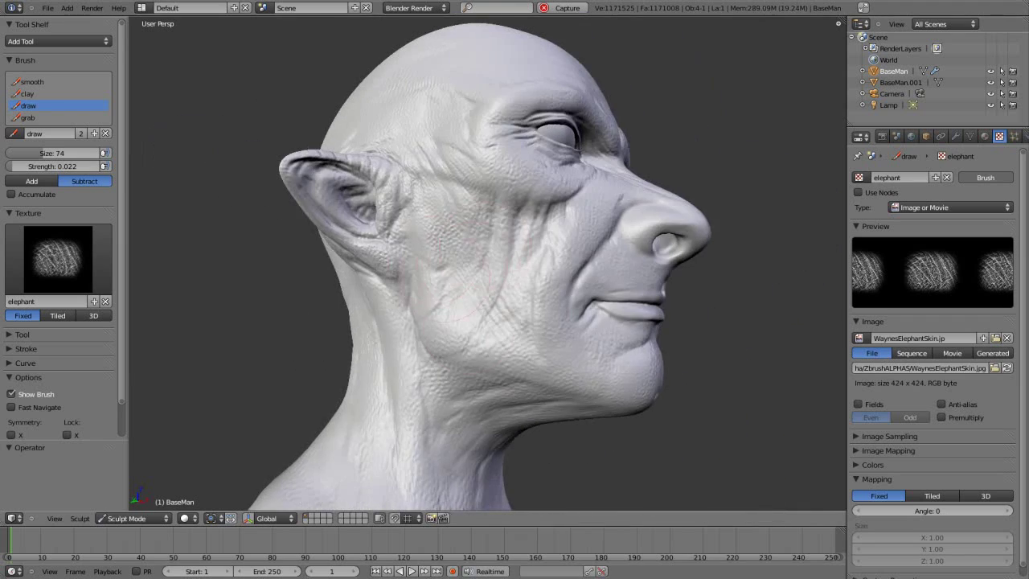
pyautogui.scroll(-2, 450, 135)
pyautogui.scroll(1, 427, 134)
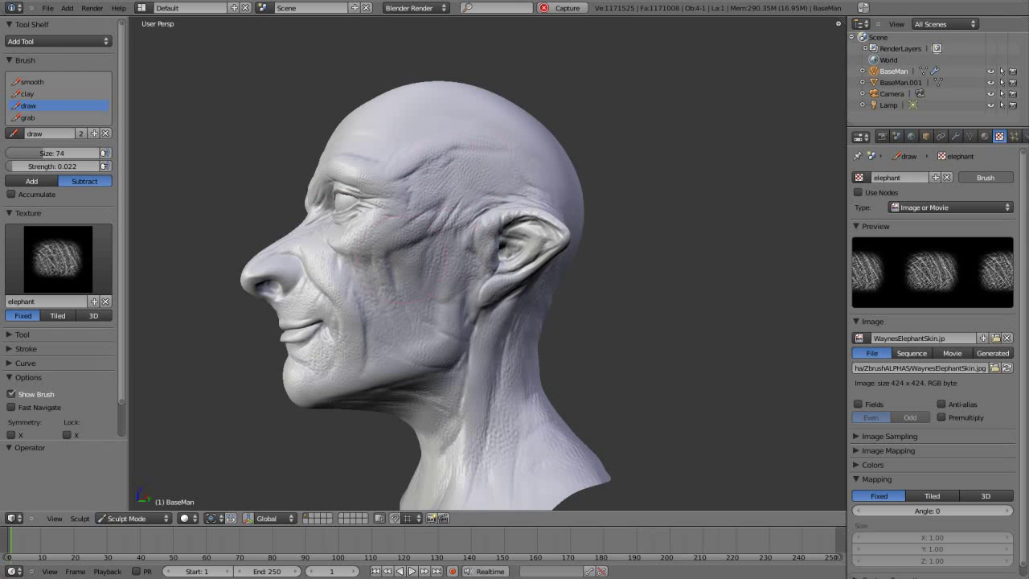
pyautogui.moveTo(426, 136); pyautogui.dragTo(523, 289, button='middle')
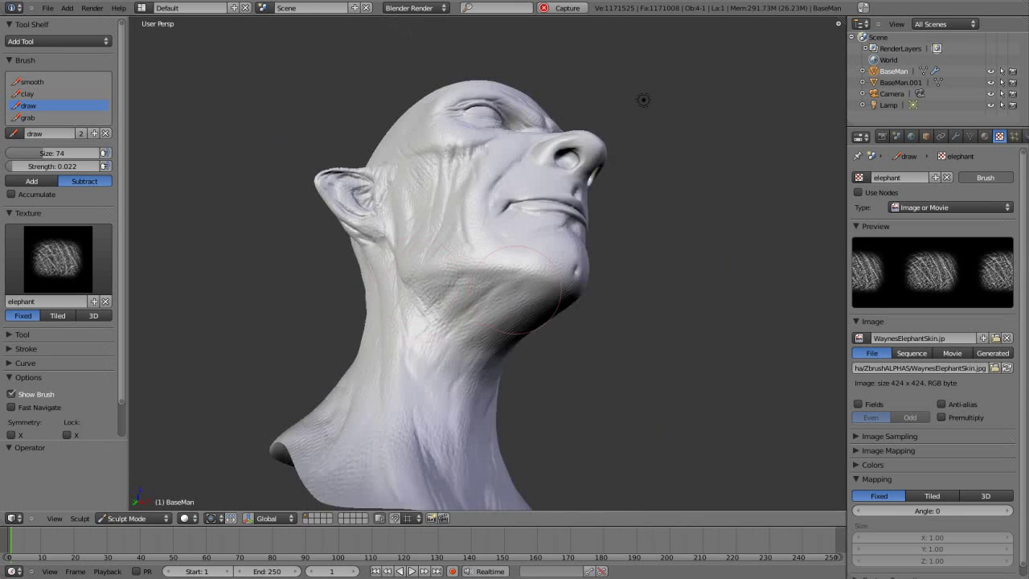
pyautogui.moveTo(402, 273); pyautogui.dragTo(522, 265, button='middle')
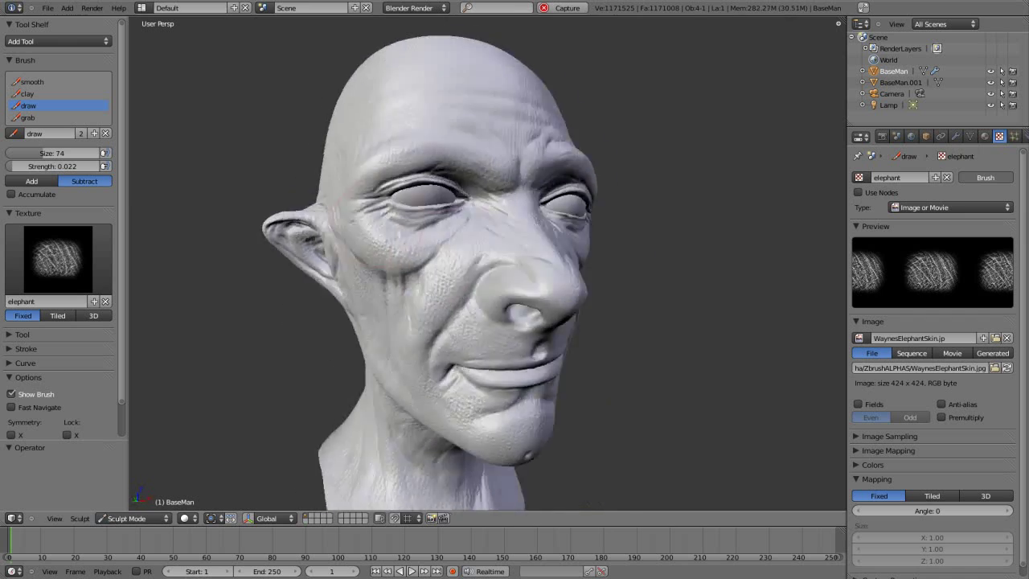
pyautogui.scroll(3, 402, 241)
pyautogui.moveTo(402, 241); pyautogui.dragTo(304, 219, button='middle')
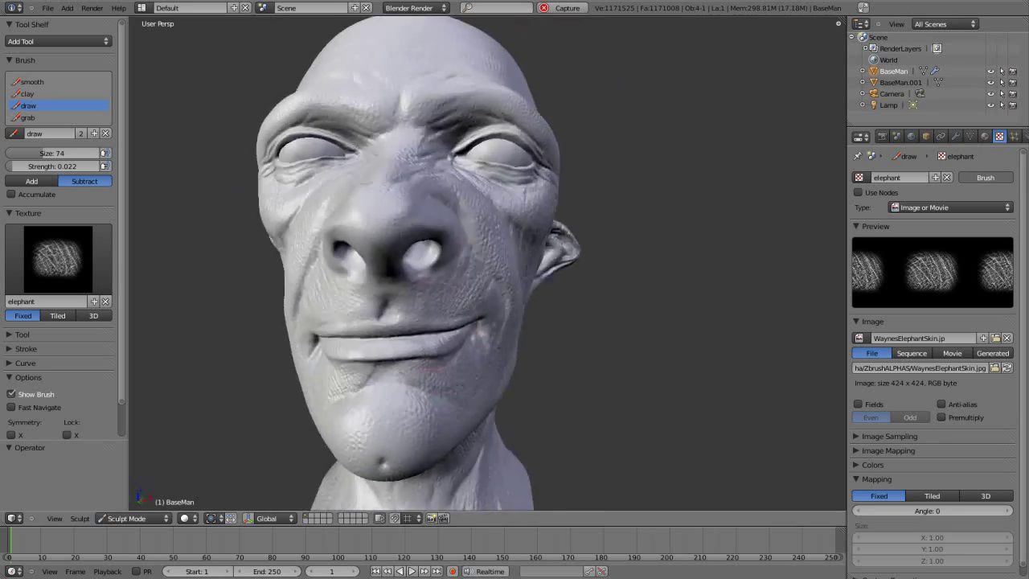
pyautogui.moveTo(482, 266); pyautogui.dragTo(563, 266, button='middle')
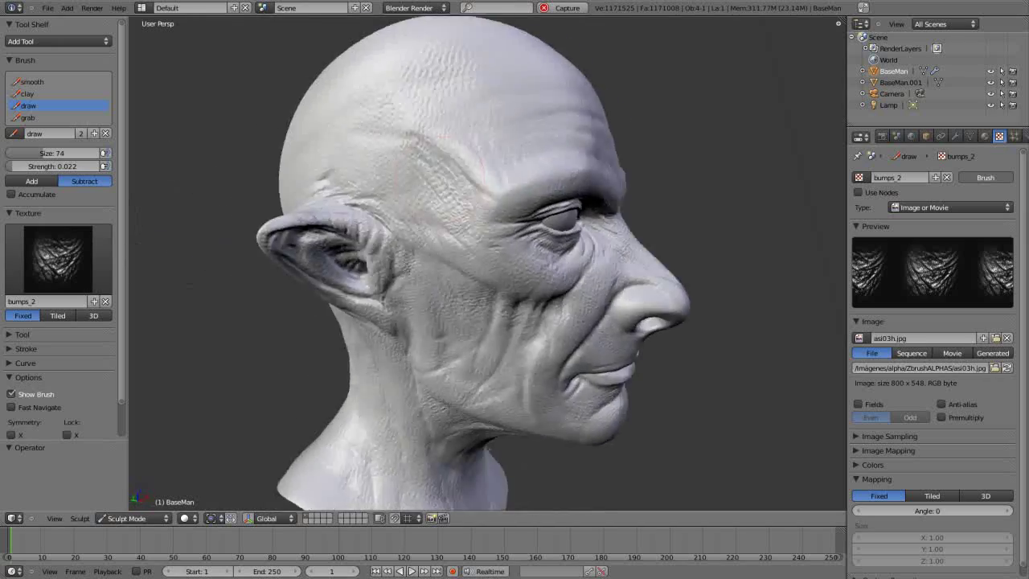
# - Sculpt with the veins brush texture, then switch the texture to shark
pyautogui.click(58, 258)
pyautogui.click(209, 394)
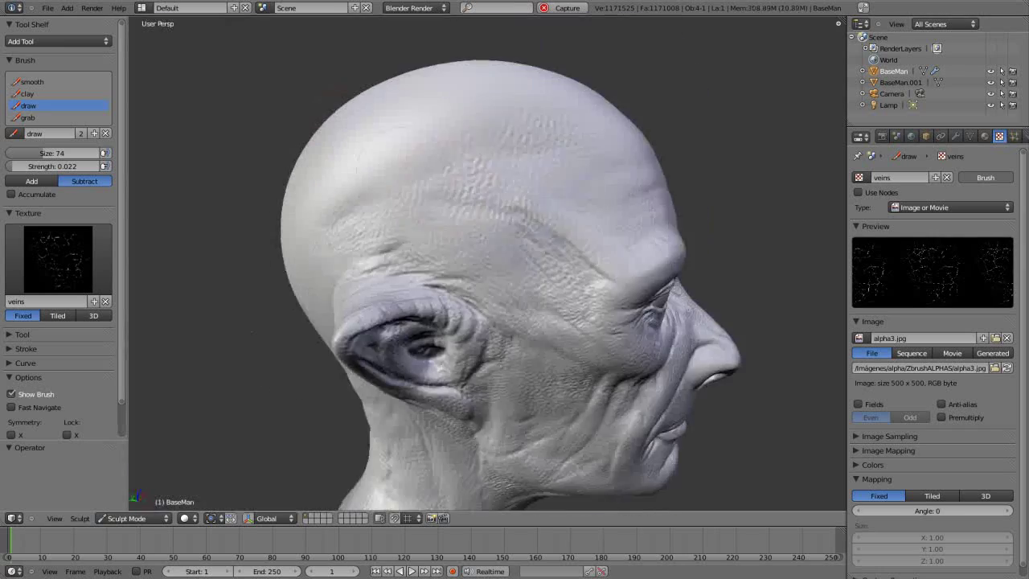
pyautogui.click(58, 258)
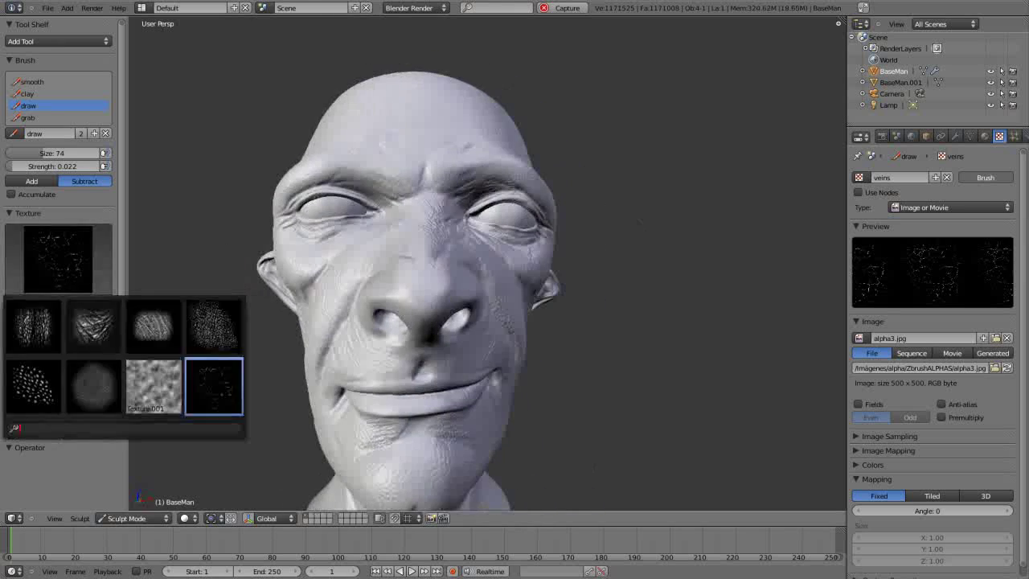
pyautogui.click(93, 386)
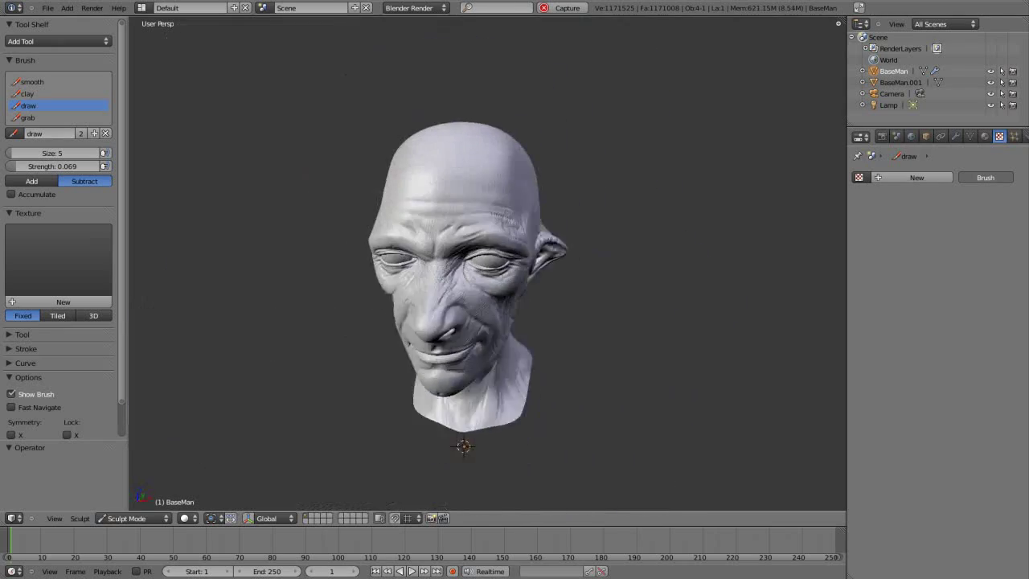
# - Smooth some skin detail, then load lots o pores alpha as a new image brush texture
pyautogui.press('s')
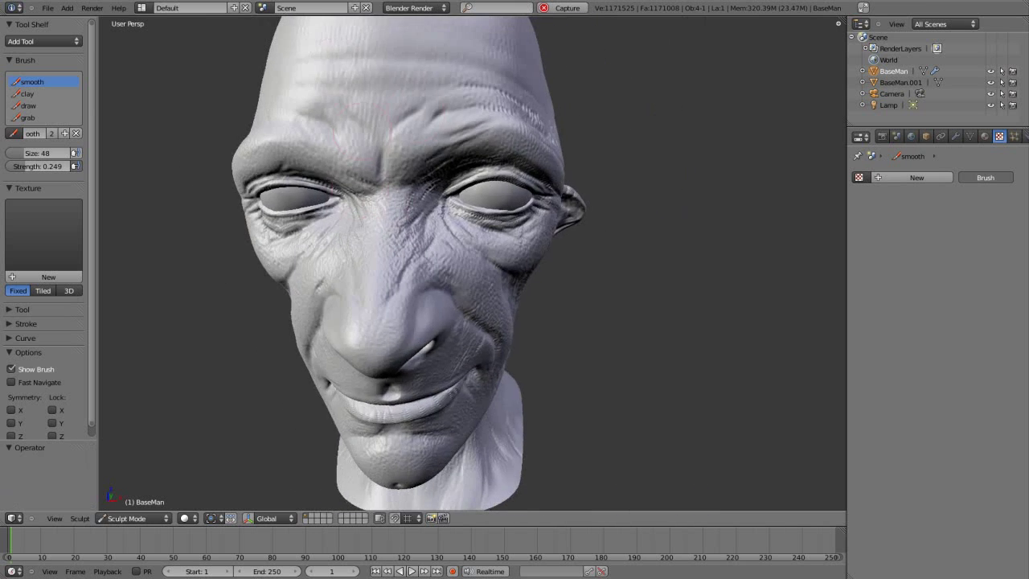
pyautogui.click(48, 301)
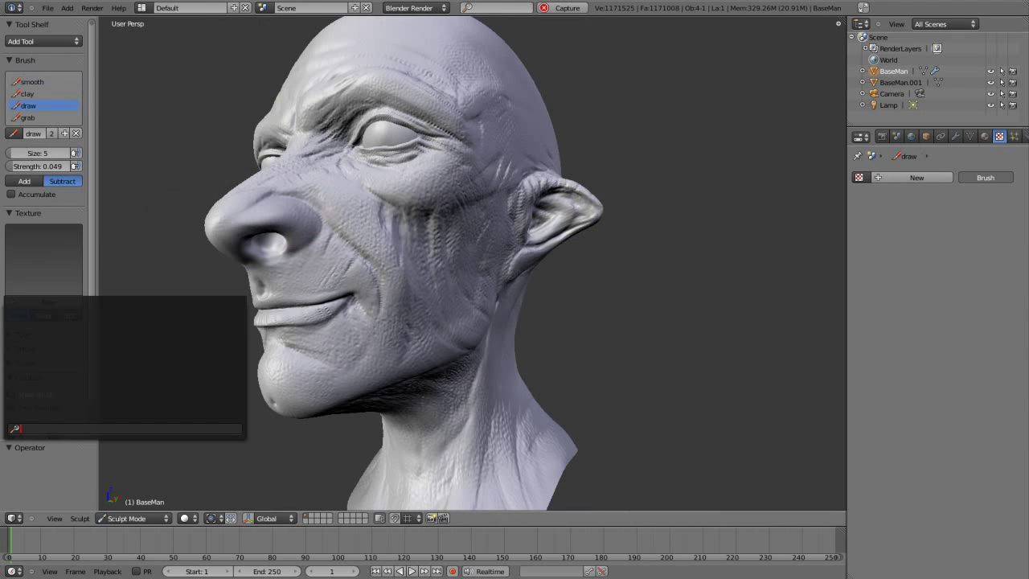
pyautogui.click(932, 241)
pyautogui.click(949, 285)
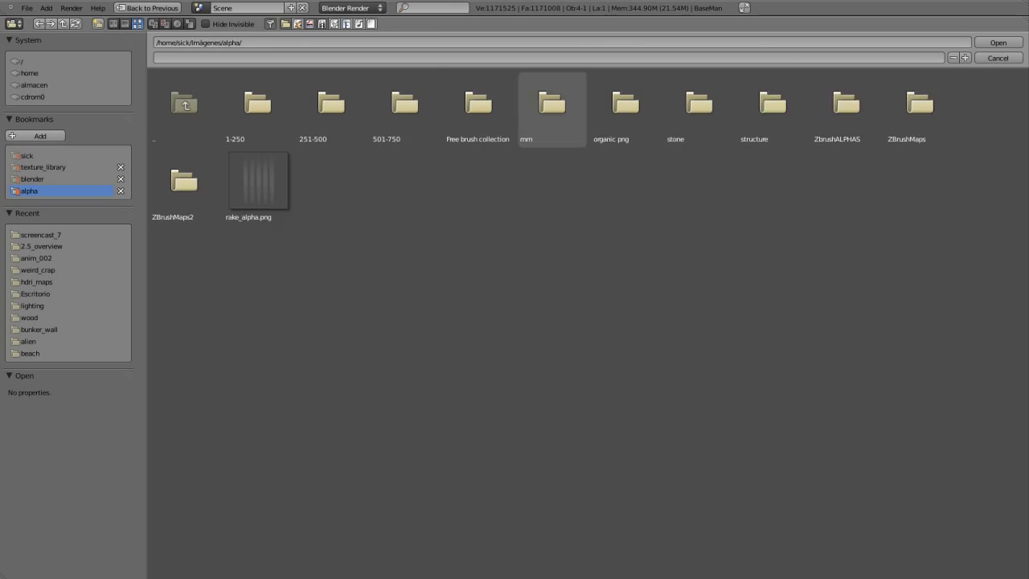
pyautogui.doubleClick(406, 108)
# - Stamp lots o pores detail around the face at brush size 73
pyautogui.scroll(4, 144, 193)
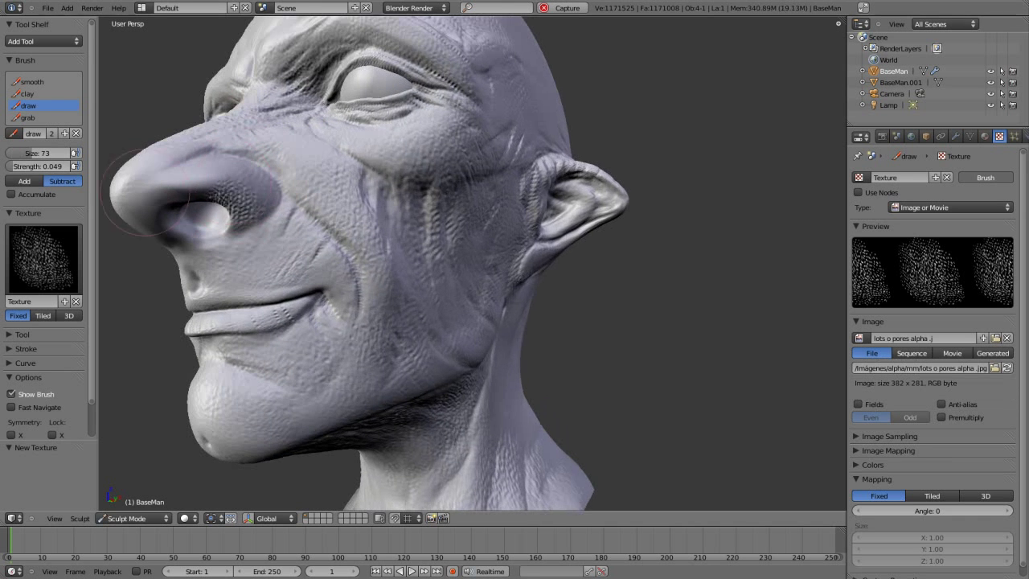
pyautogui.moveTo(207, 197); pyautogui.dragTo(345, 185, button='middle')
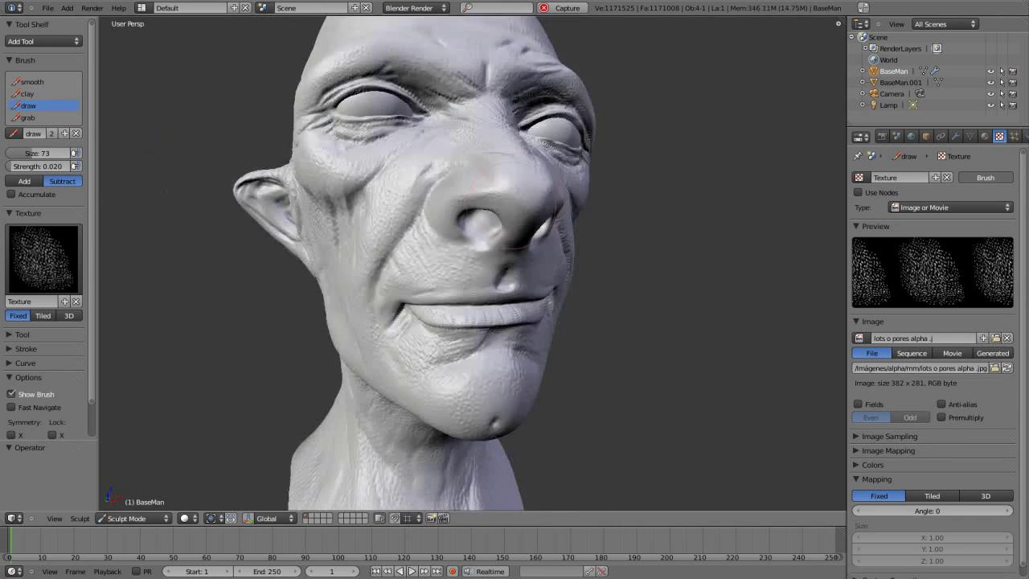
pyautogui.moveTo(402, 265)
pyautogui.mouseDown(button='middle')
pyautogui.moveTo(546, 265)
pyautogui.moveTo(402, 266)
pyautogui.mouseUp(button='middle')
pyautogui.moveTo(128, 257); pyautogui.dragTo(189, 255, button='middle')
pyautogui.scroll(-5, 300, 242)
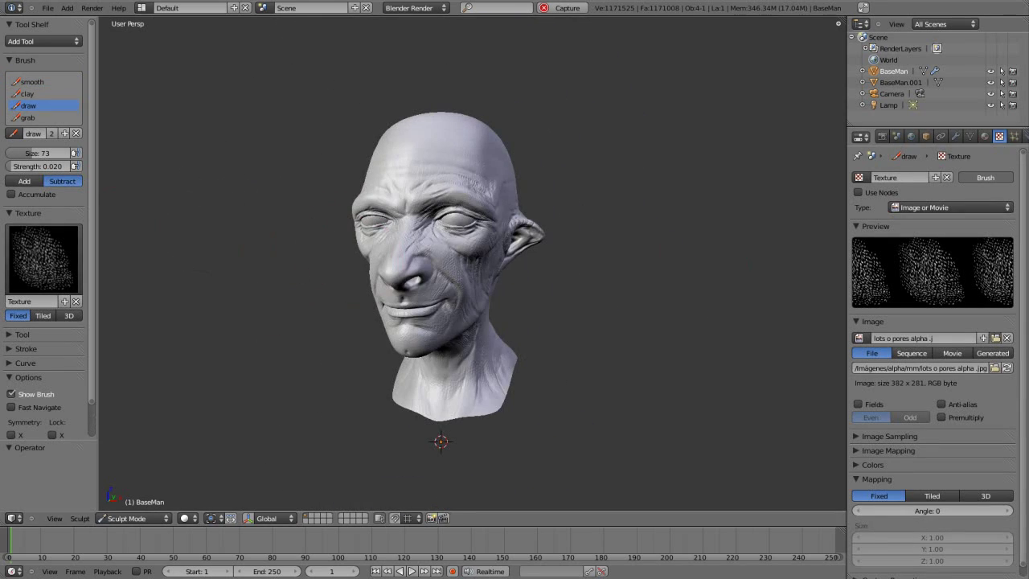
pyautogui.scroll(-10, 695, 240)
# - Zoom and orbit around the head, checking the back of the skull, top and side
pyautogui.scroll(-8, 548, 395)
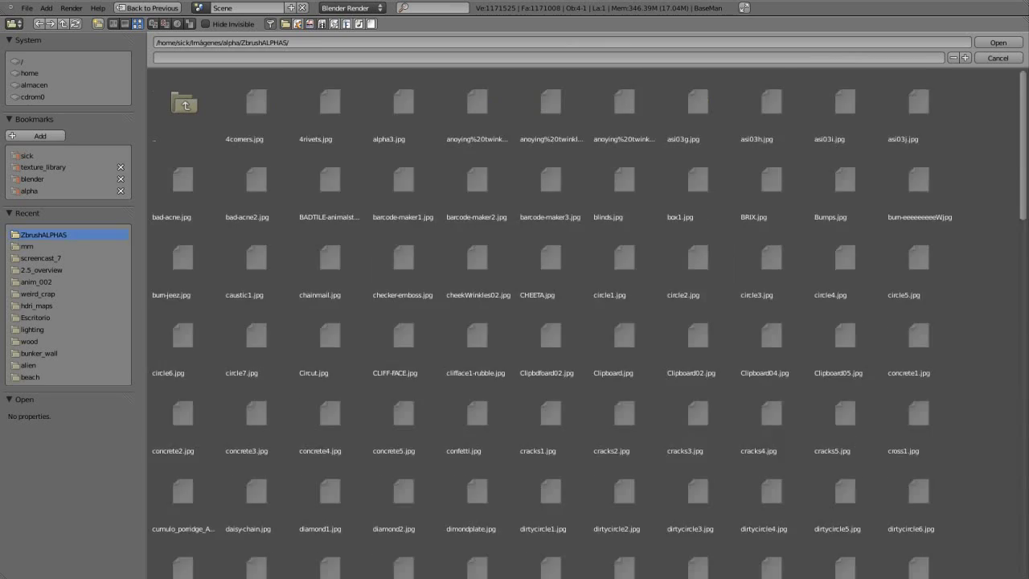
pyautogui.scroll(-10, 843, 426)
pyautogui.scroll(-8, 842, 426)
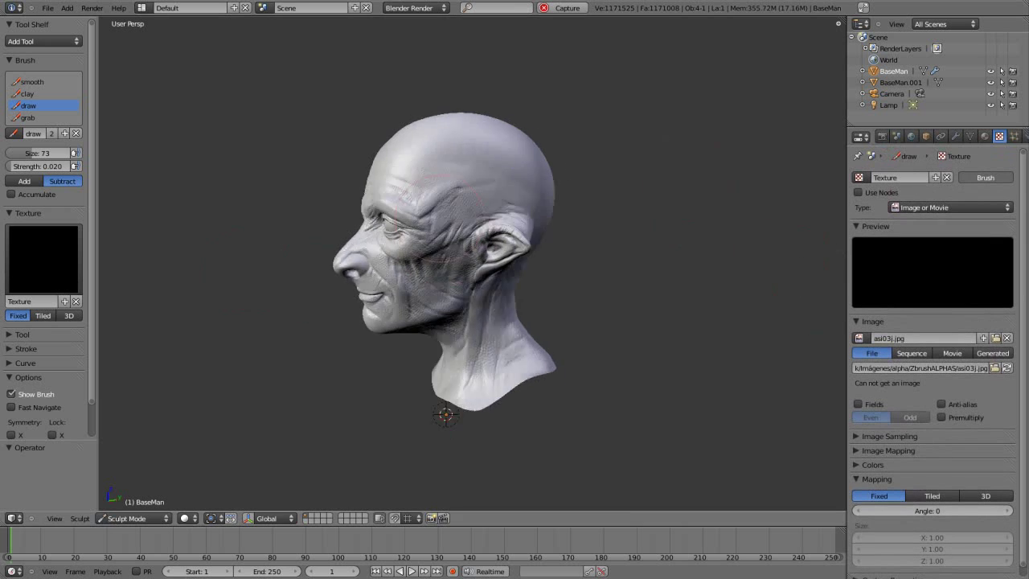
pyautogui.press('KP_6')
pyautogui.scroll(2, 441, 255)
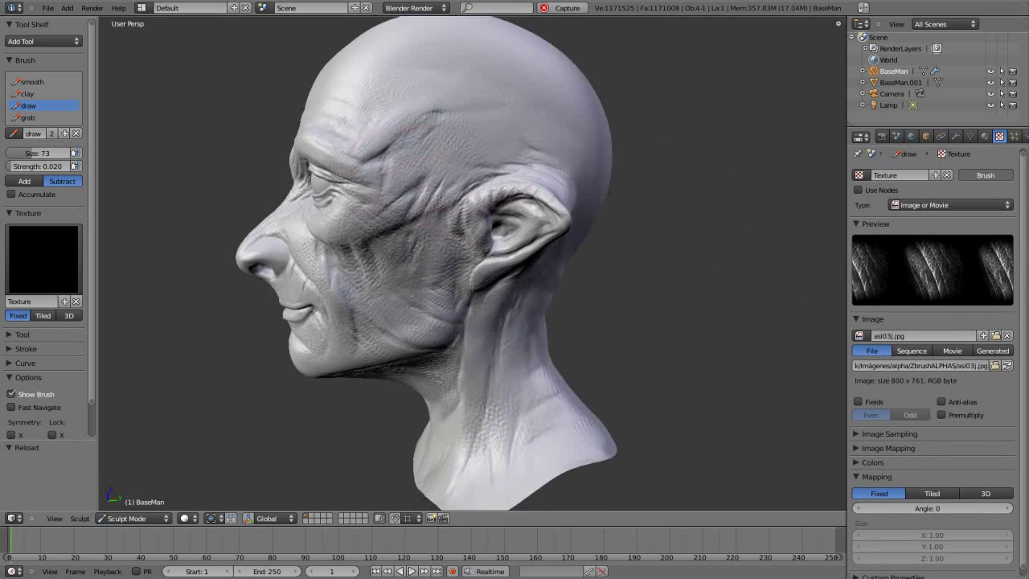
pyautogui.scroll(2, 440, 255)
pyautogui.scroll(2, 441, 256)
pyautogui.press('KP_8')
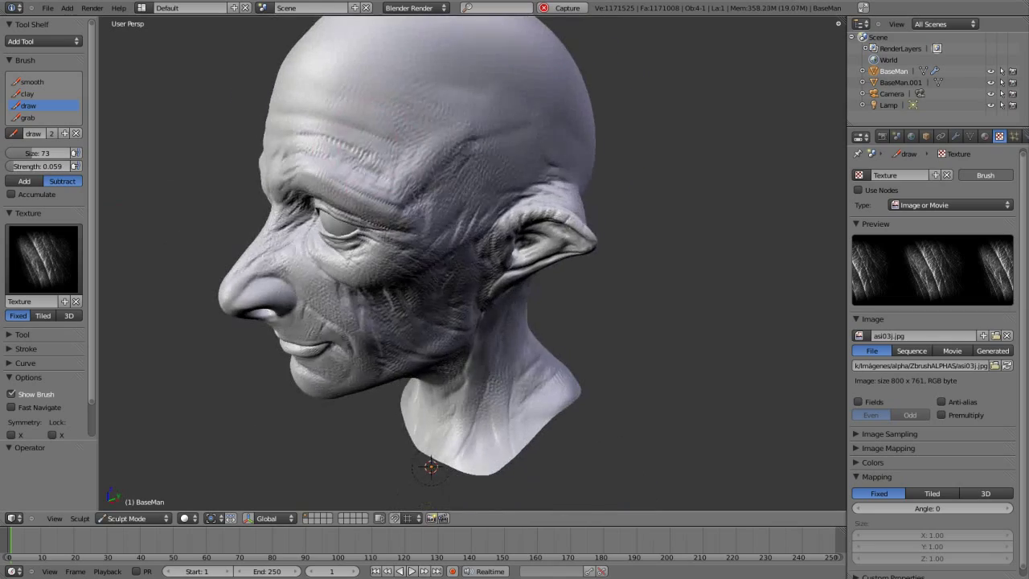
pyautogui.press('KP_2')
pyautogui.scroll(4, 386, 266)
pyautogui.moveTo(475, 265)
pyautogui.mouseDown(button='middle')
pyautogui.moveTo(579, 274)
pyautogui.moveTo(418, 274)
pyautogui.mouseUp(button='middle')
# - Enable Fast Navigate, then browse to the alpha images folder for a new brush texture
pyautogui.click(12, 407)
pyautogui.moveTo(281, 297)
pyautogui.mouseDown(button='middle')
pyautogui.moveTo(241, 298)
pyautogui.moveTo(418, 301)
pyautogui.mouseUp(button='middle')
pyautogui.scroll(3, 483, 306)
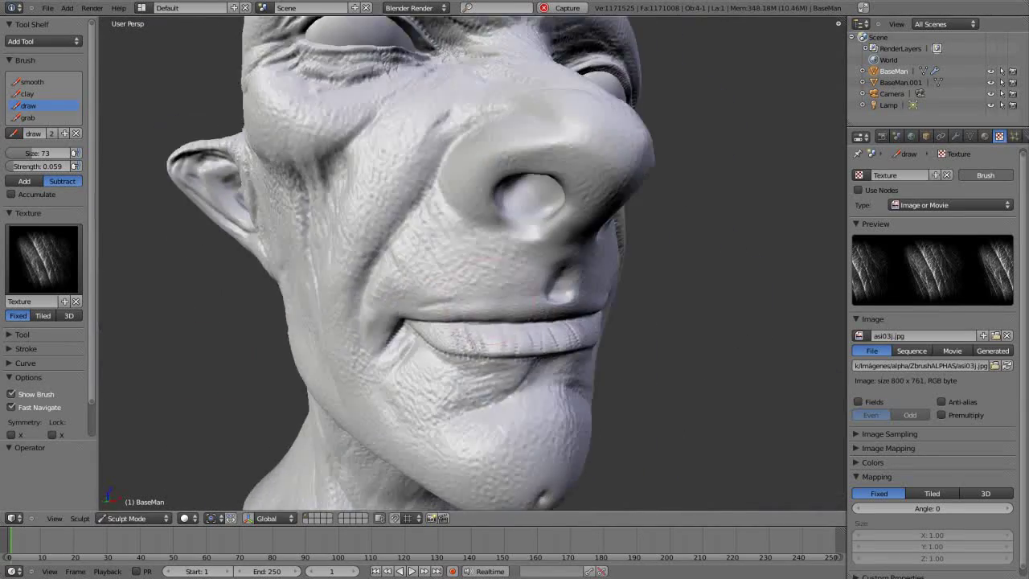
pyautogui.click(996, 365)
pyautogui.doubleClick(257, 103)
pyautogui.scroll(-5, 514, 321)
# - Load the reptile bump-scales image, then replace it with crosshatch alpha.jpg as brush texture
pyautogui.doubleClick(514, 321)
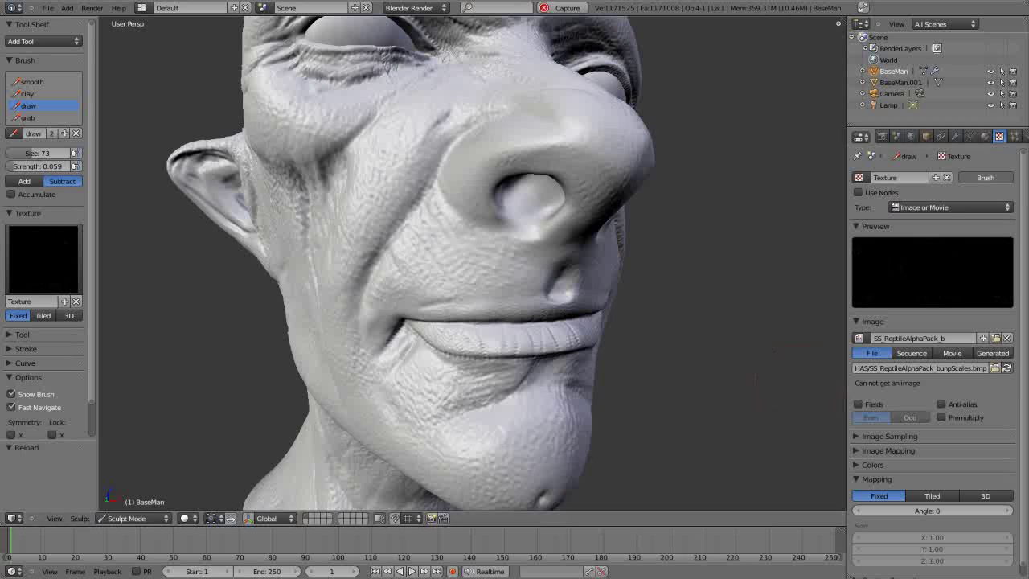
pyautogui.click(995, 368)
pyautogui.doubleClick(257, 104)
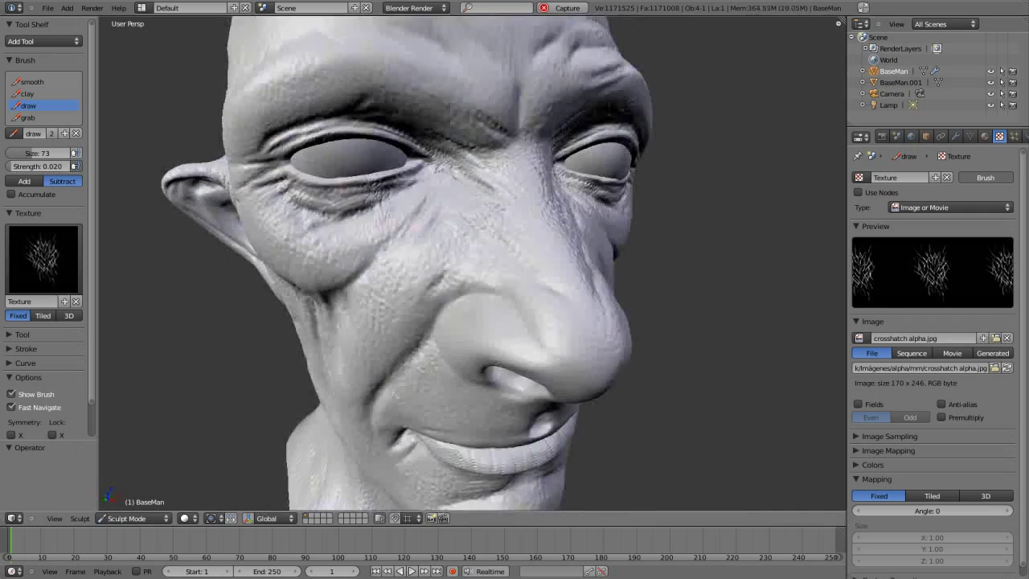
# - Orbit around the head to stamp crosshatch texture over the cheek, ear and neck
pyautogui.moveTo(474, 265); pyautogui.dragTo(338, 241, button='middle')
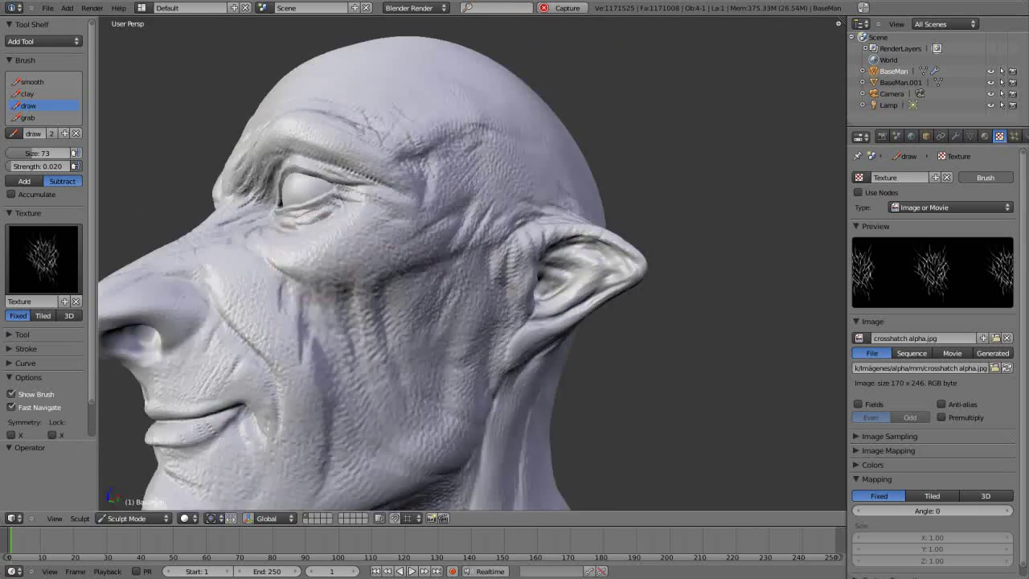
pyautogui.moveTo(450, 266); pyautogui.dragTo(304, 296, button='middle')
pyautogui.scroll(-4, 304, 296)
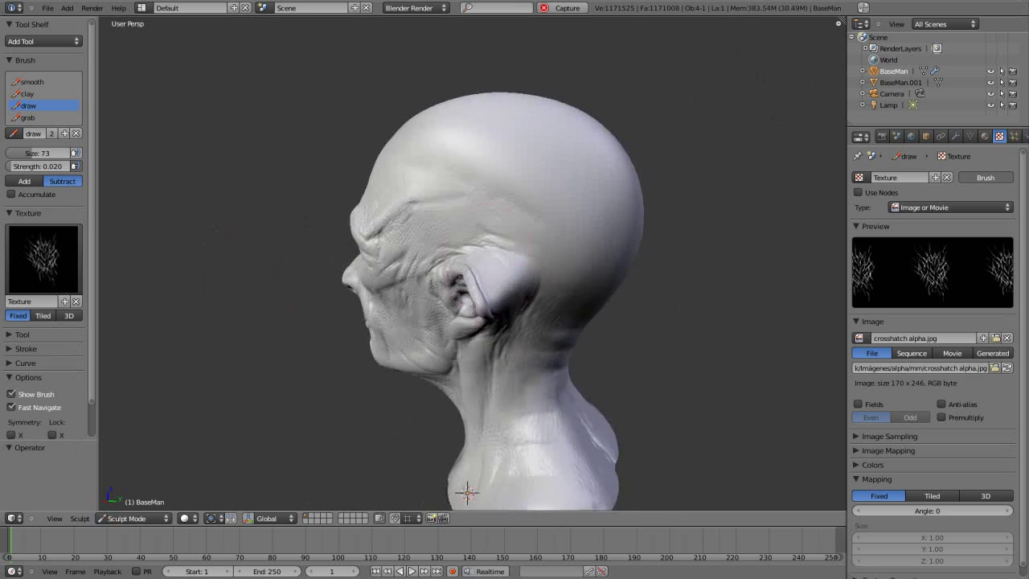
pyautogui.moveTo(466, 322); pyautogui.dragTo(609, 395, button='middle')
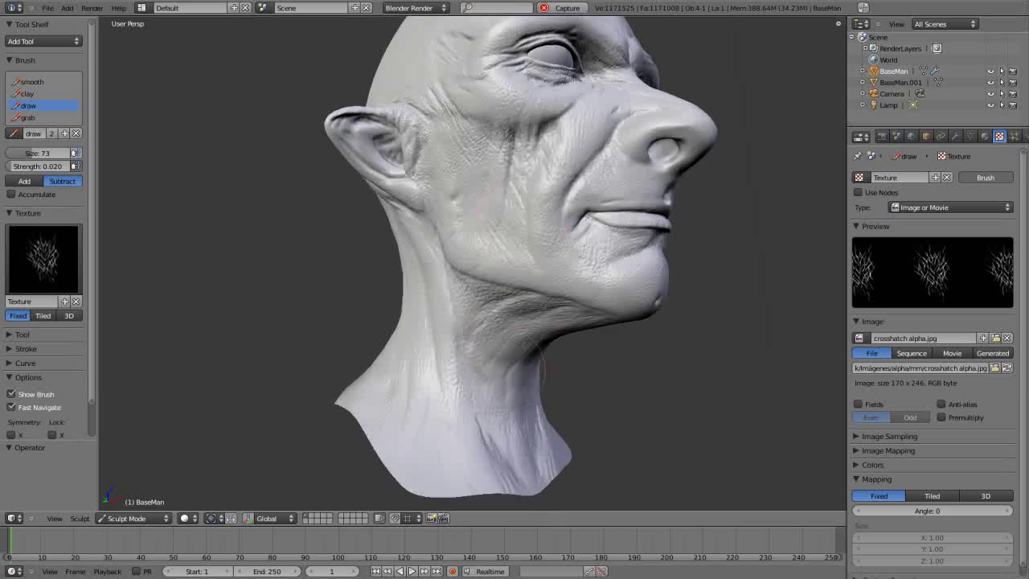
pyautogui.moveTo(593, 333); pyautogui.dragTo(363, 229, button='middle')
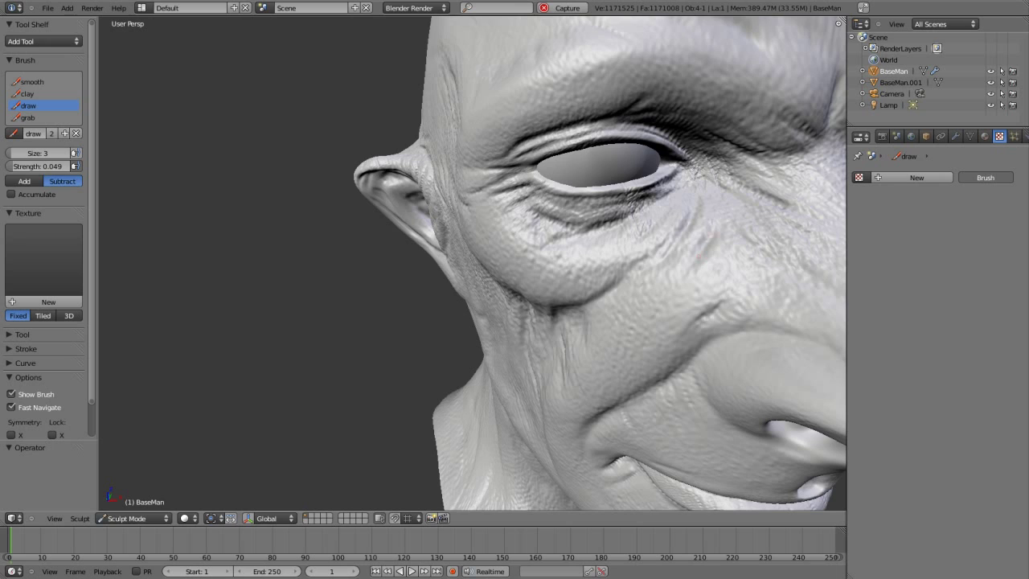
# - Orbit around the cheek, mouth and ear to draw thin veins across cheek and temple
pyautogui.moveTo(611, 322); pyautogui.dragTo(611, 257, button='middle')
pyautogui.moveTo(611, 322)
pyautogui.mouseDown(button='middle')
pyautogui.moveTo(716, 305)
pyautogui.moveTo(579, 322)
pyautogui.moveTo(603, 298)
pyautogui.moveTo(499, 318)
pyautogui.mouseUp(button='middle')
pyautogui.scroll(-2, 522, 265)
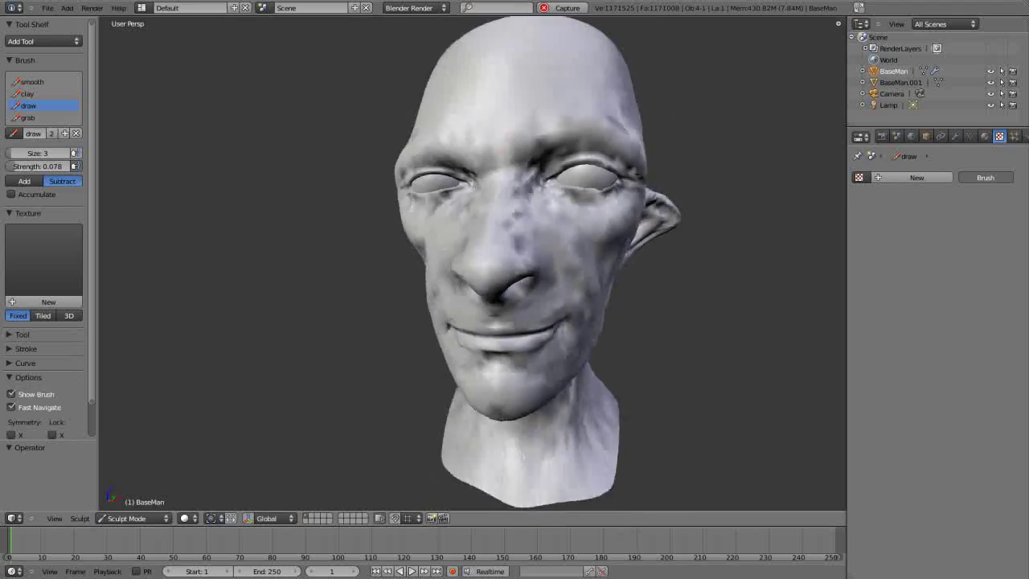
pyautogui.scroll(5, 498, 305)
pyautogui.moveTo(474, 266)
pyautogui.mouseDown(button='middle')
pyautogui.moveTo(474, 321)
pyautogui.moveTo(418, 274)
pyautogui.moveTo(450, 265)
pyautogui.moveTo(392, 181)
pyautogui.mouseUp(button='middle')
pyautogui.scroll(3, 475, 265)
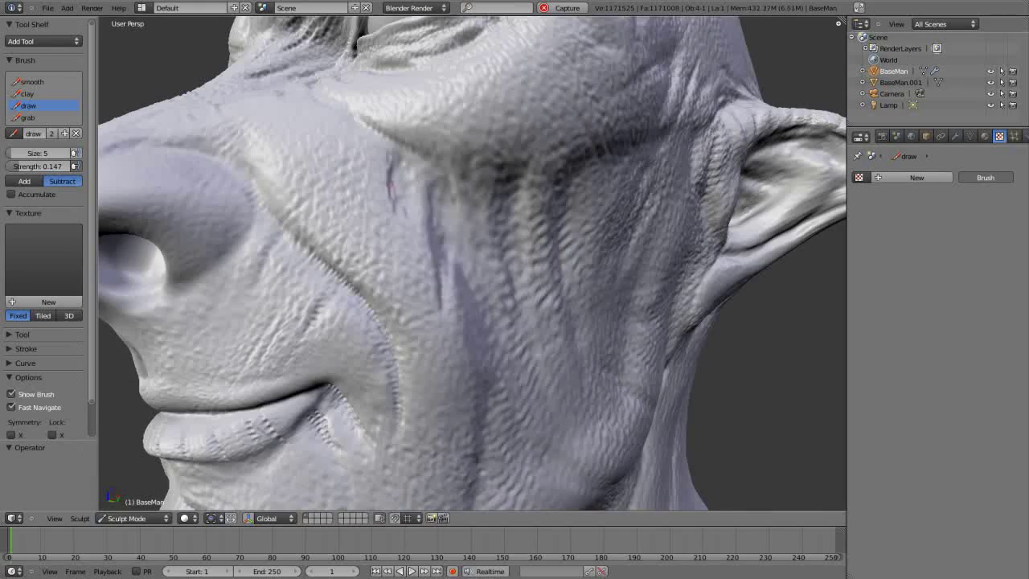
pyautogui.moveTo(498, 177); pyautogui.dragTo(358, 145, button='middle')
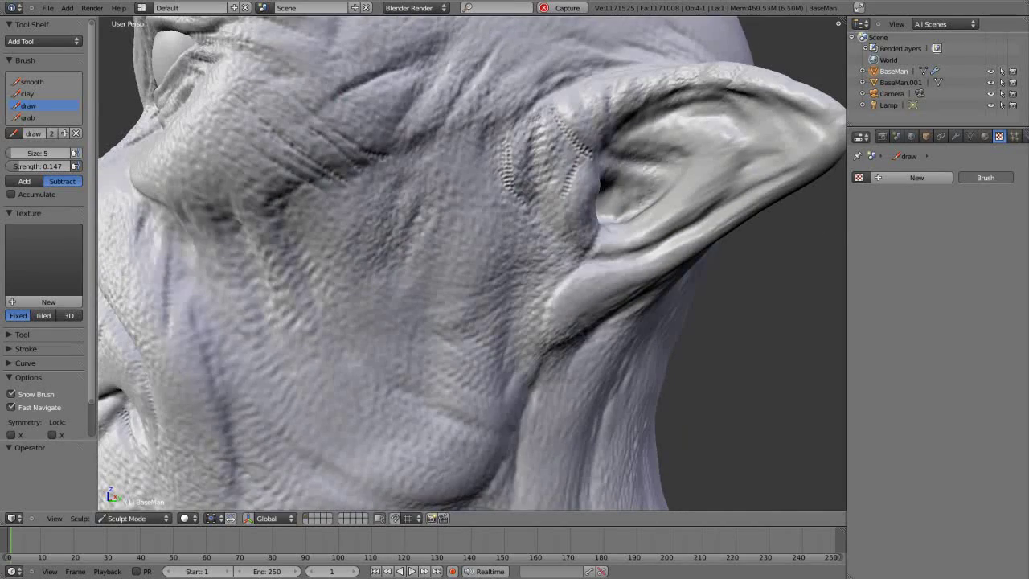
pyautogui.press('Home')
# - Zoom and orbit between both eyes to carve fine wrinkles around them
pyautogui.scroll(5, 472, 265)
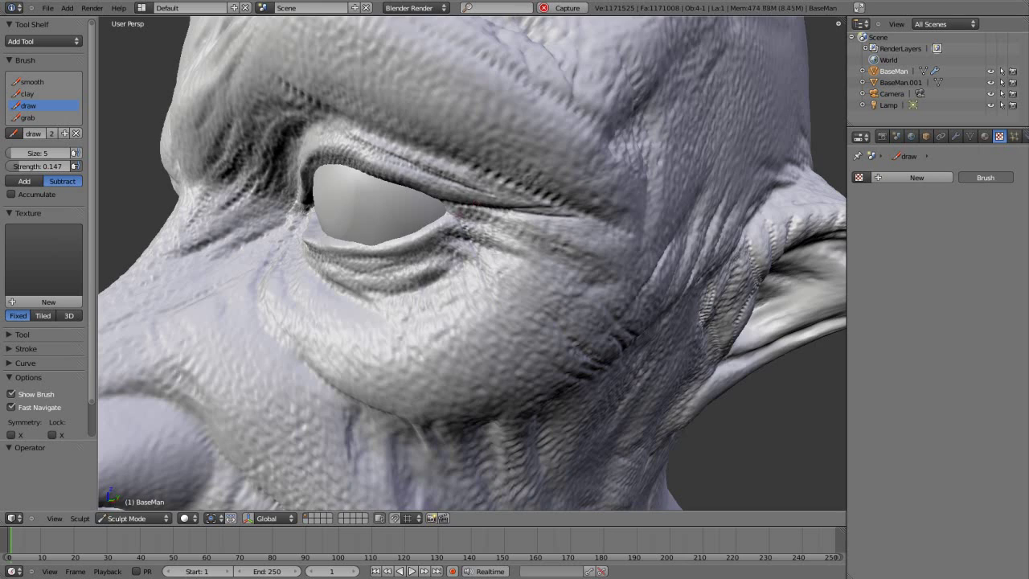
pyautogui.moveTo(402, 253)
pyautogui.mouseDown(button='middle')
pyautogui.moveTo(482, 246)
pyautogui.moveTo(522, 274)
pyautogui.mouseUp(button='middle')
pyautogui.scroll(-2, 579, 270)
pyautogui.scroll(-3, 579, 270)
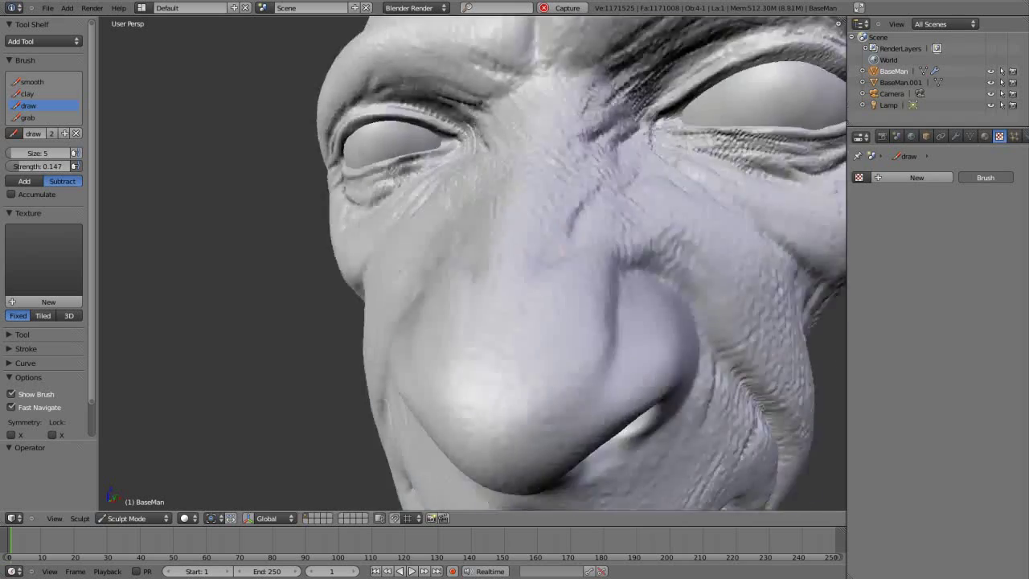
pyautogui.scroll(-3, 579, 270)
pyautogui.scroll(8, 579, 270)
pyautogui.moveTo(482, 273); pyautogui.dragTo(643, 273, button='middle')
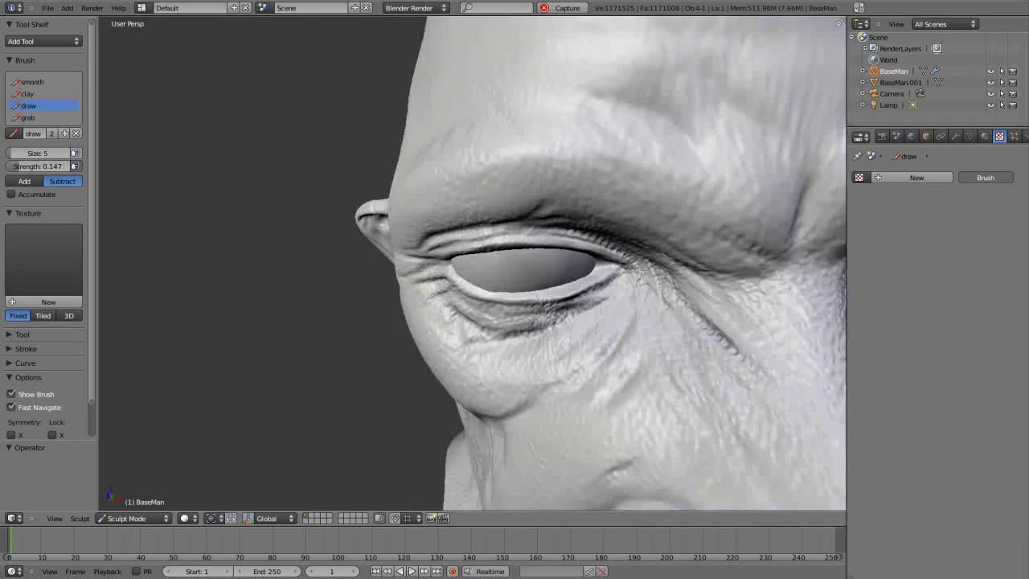
pyautogui.scroll(-3, 473, 262)
pyautogui.moveTo(472, 262); pyautogui.dragTo(473, 241, button='middle')
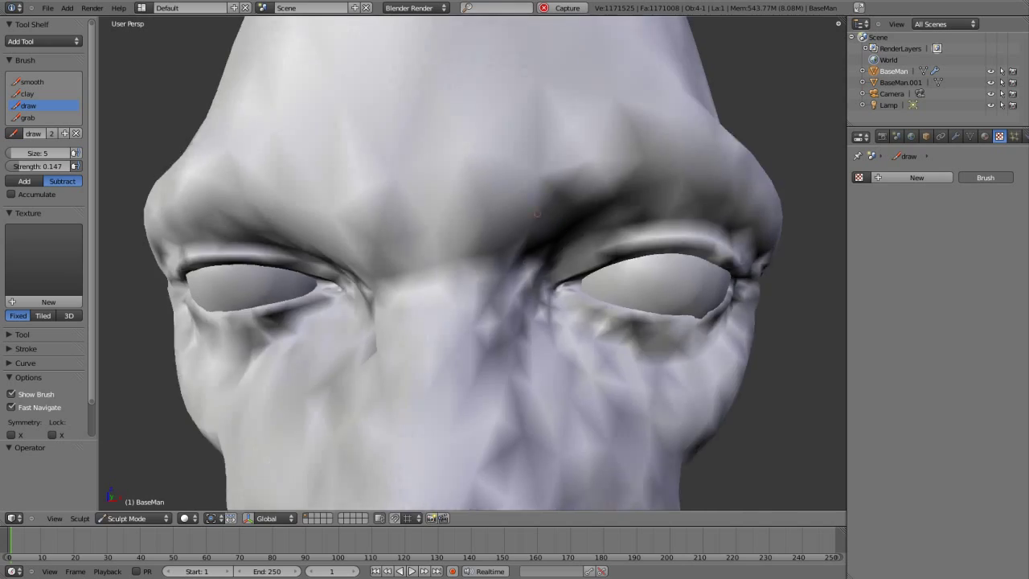
pyautogui.scroll(4, 473, 262)
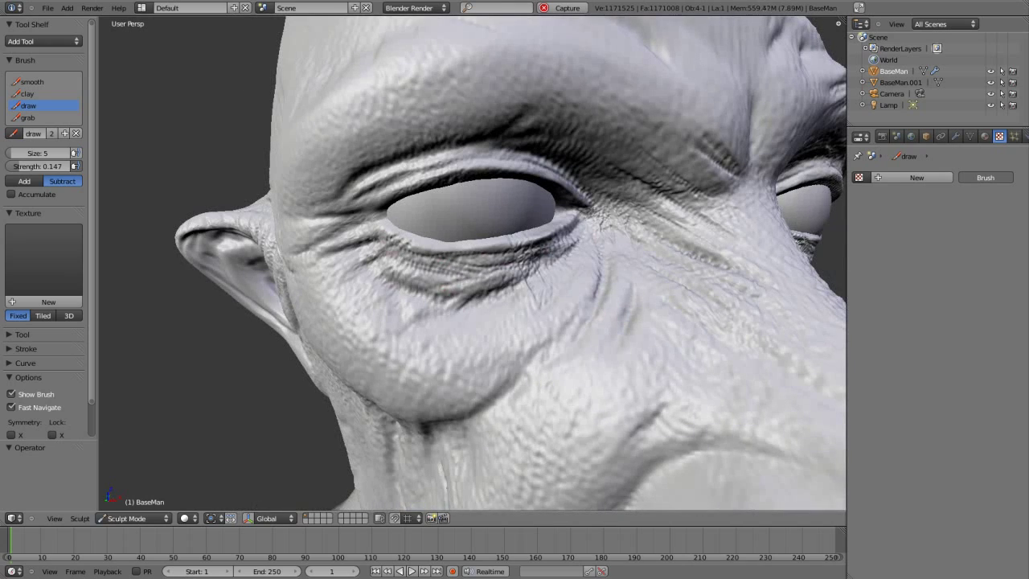
pyautogui.moveTo(390, 191); pyautogui.dragTo(309, 201, button='middle')
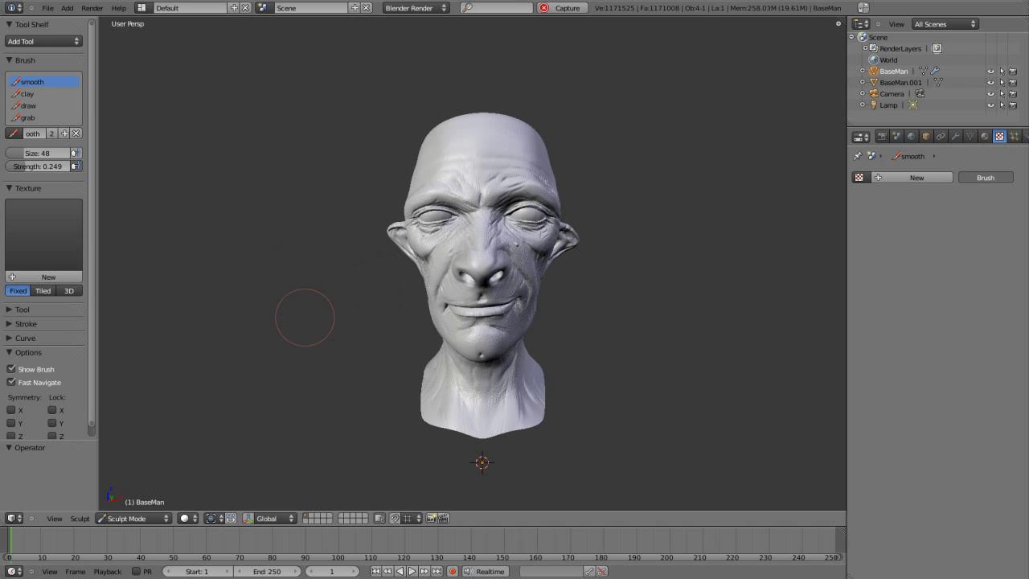
# - Leave Sculpt Mode for Edit Mode to show the base mesh from side and back views
pyautogui.hotkey('ctrl', 'Tab')
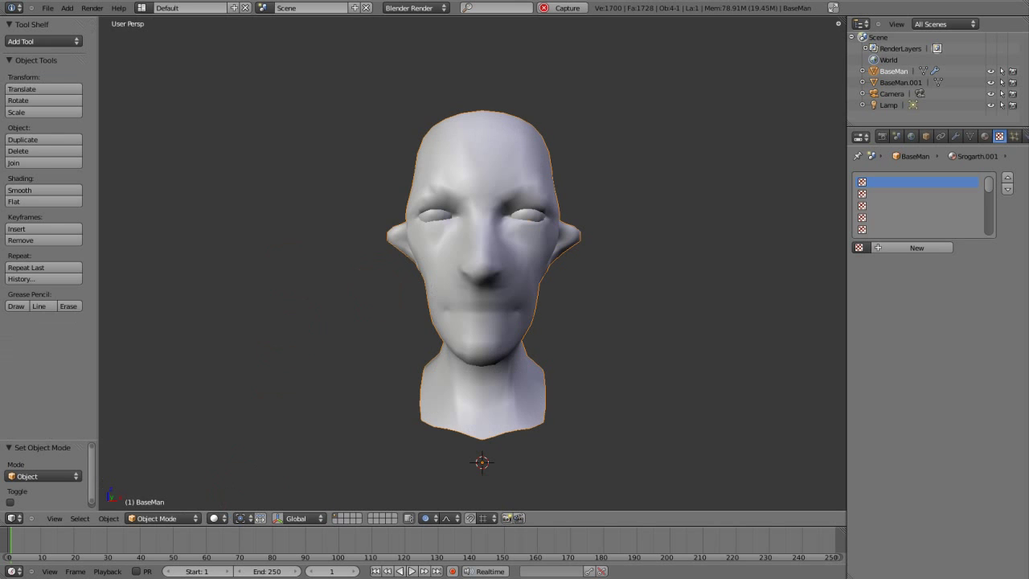
pyautogui.press('Tab')
pyautogui.press('KP_3')
pyautogui.press('ctrl+KP_1')
# - Select the vertical centre edge loop and view it in orthographic side and three-quarter angles
pyautogui.keyDown('alt'); pyautogui.rightClick(459, 361); pyautogui.keyUp('alt')
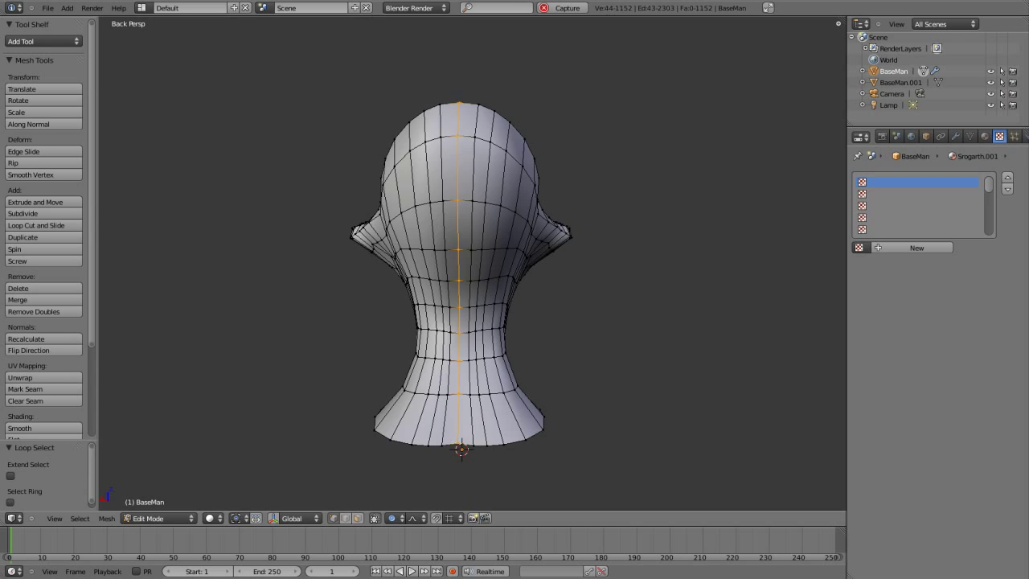
pyautogui.press('KP_3')
pyautogui.press('KP_5')
pyautogui.press('KP_4')
pyautogui.press('KP_4')
pyautogui.press('KP_4')
pyautogui.press('KP_8')
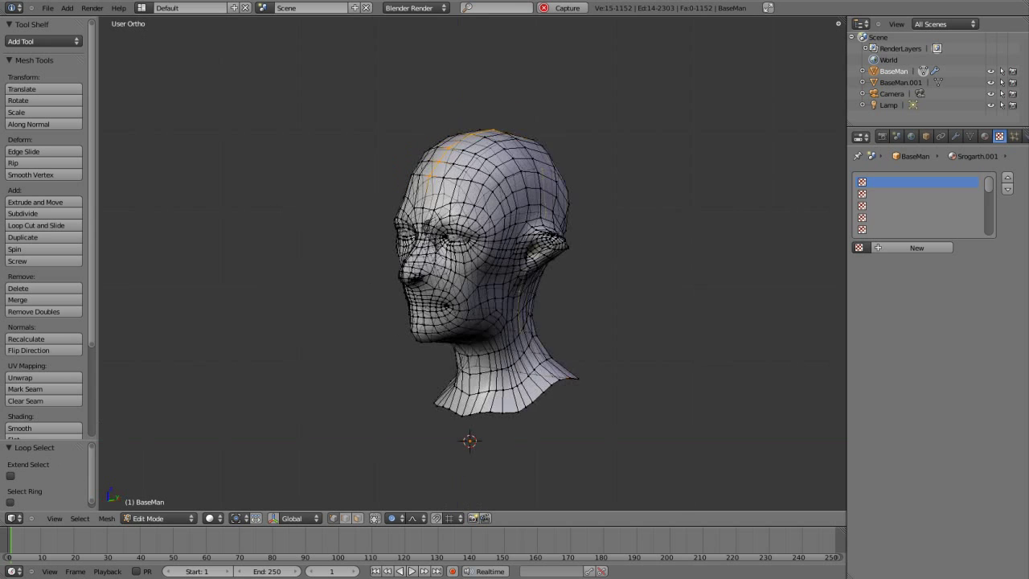